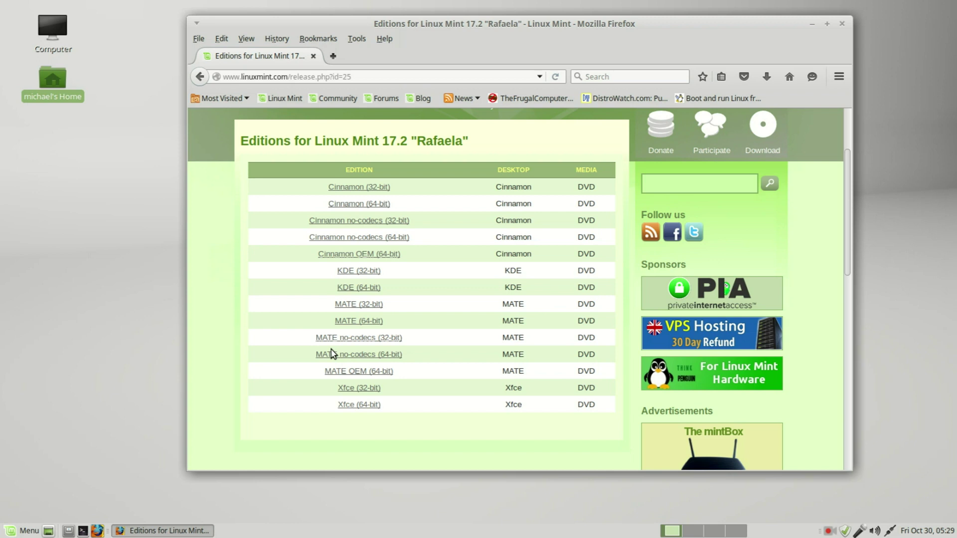
Step: Quit Firefox with Ctrl+Q, closing the Linux Mint 17.2 'Rafaela' editions page
{"action": "key", "text": "ctrl+q"}
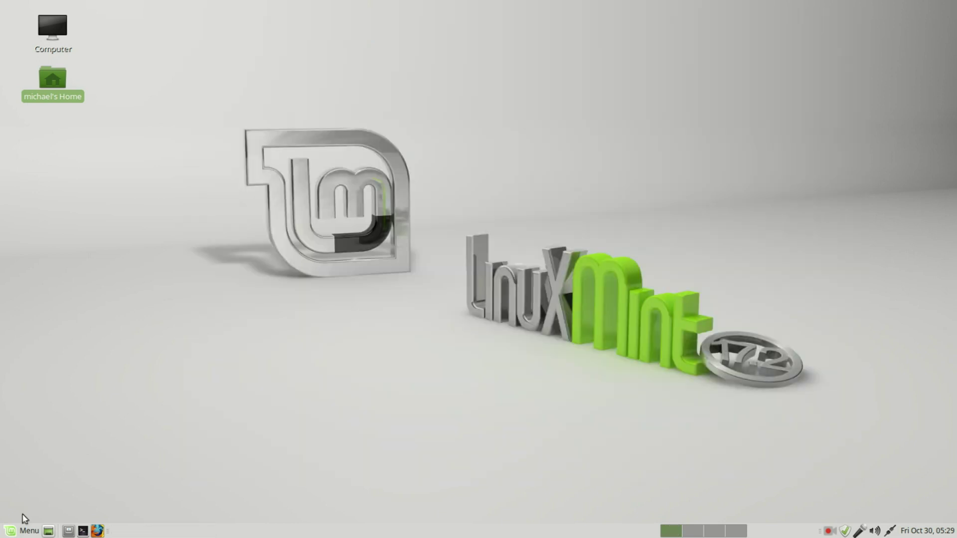
Step: Launch Software Manager from the menu and authenticate with the administrator password
{"action": "left_click", "coordinate": [22, 531]}
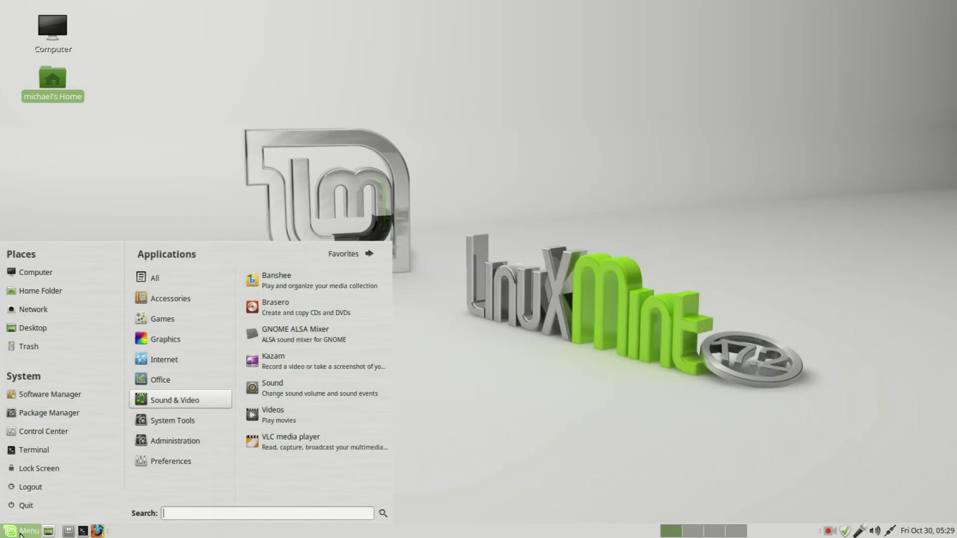
{"action": "left_click", "coordinate": [48, 395]}
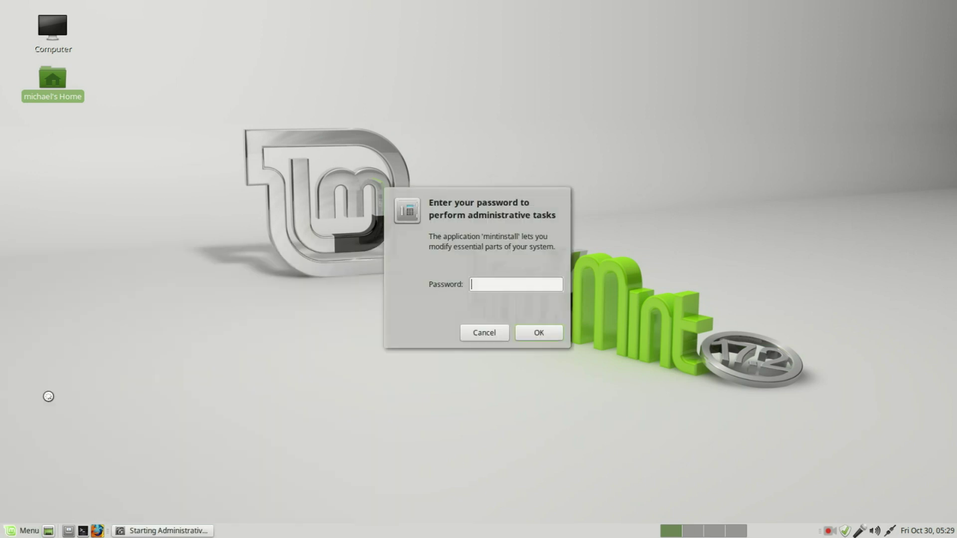
{"action": "type", "text": "*******"}
{"action": "key", "text": "Return"}
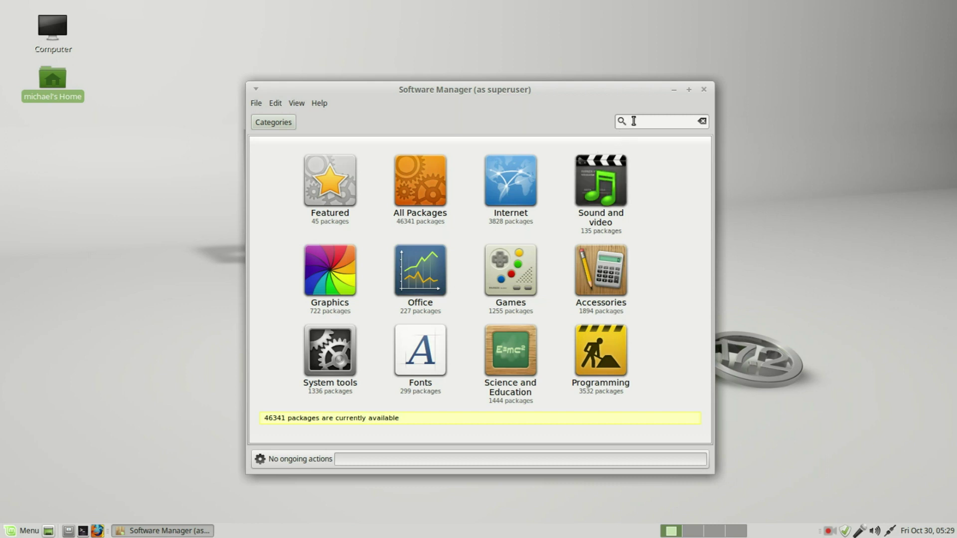
Step: Search for 'cinnamon', install the cinnamon desktop package, and close Software Manager
{"action": "type", "text": "cinnamon"}
{"action": "key", "text": "Return"}
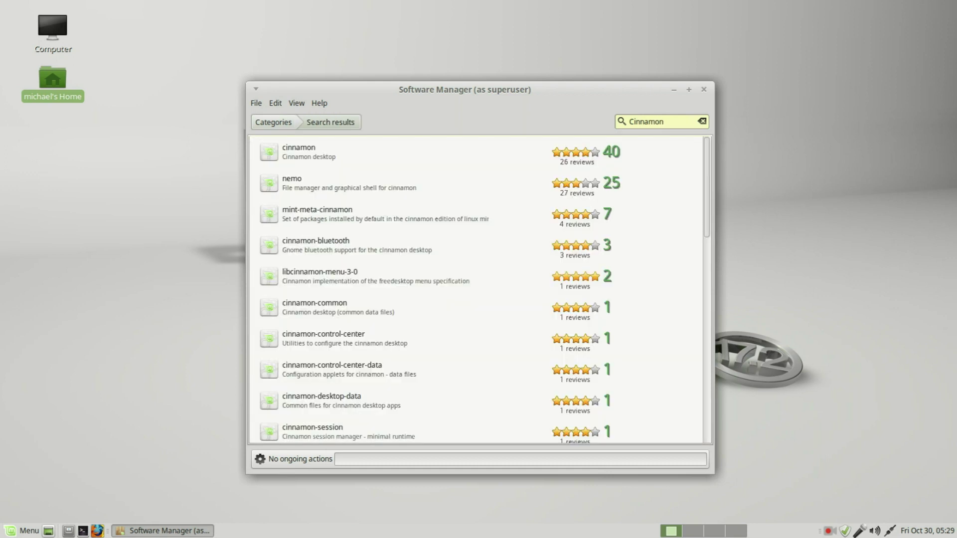
{"action": "left_click", "coordinate": [306, 151]}
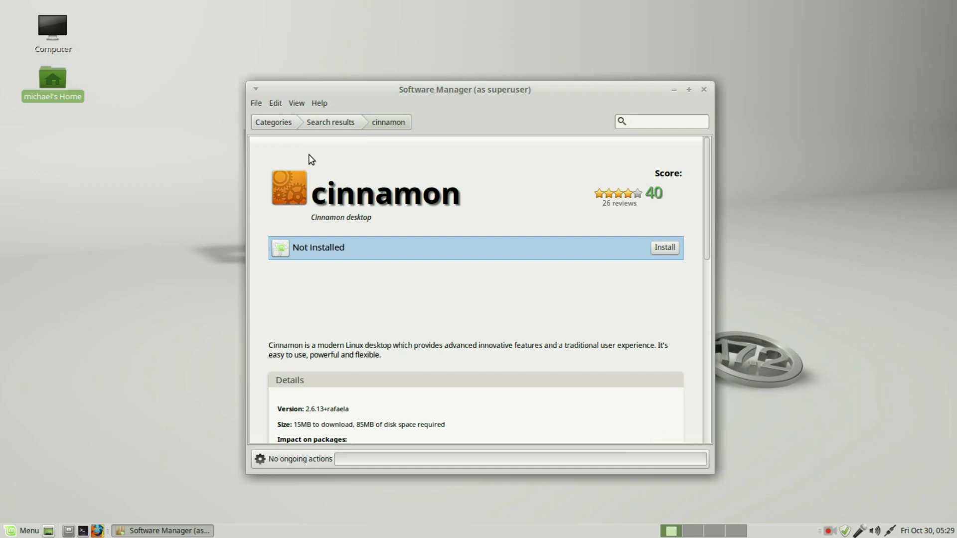
{"action": "left_click", "coordinate": [670, 248]}
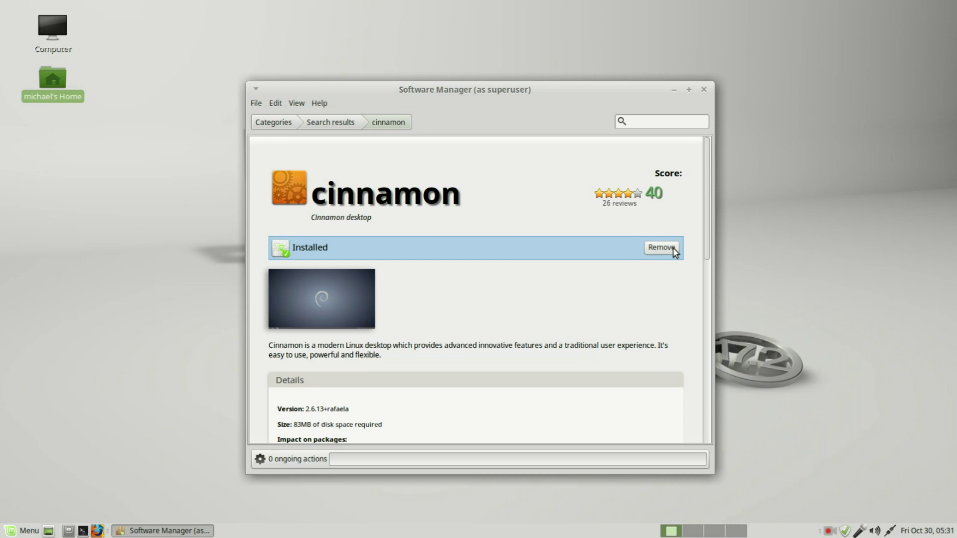
{"action": "left_click", "coordinate": [703, 90]}
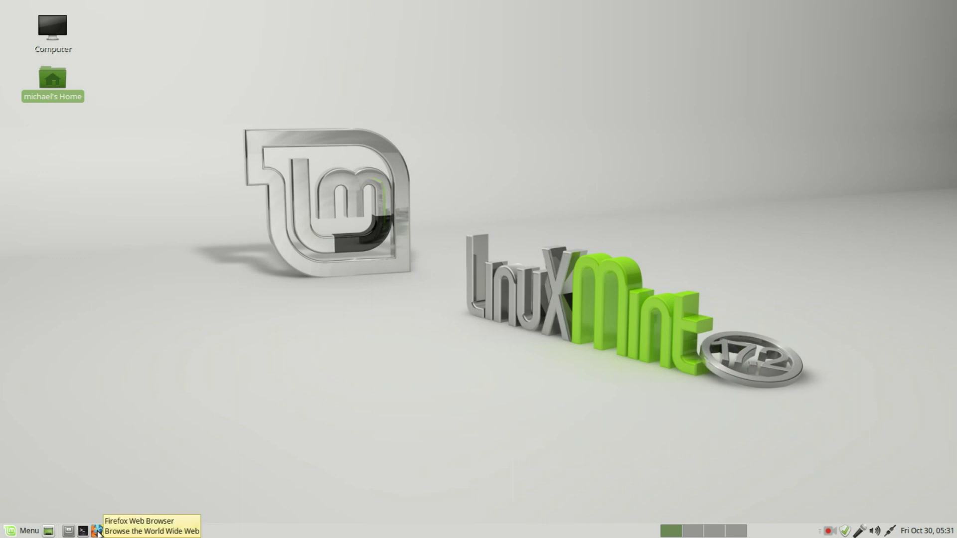
Step: Launch Firefox from the panel and save a screen capture to the Desktop as firefox.png
{"action": "left_click", "coordinate": [97, 531]}
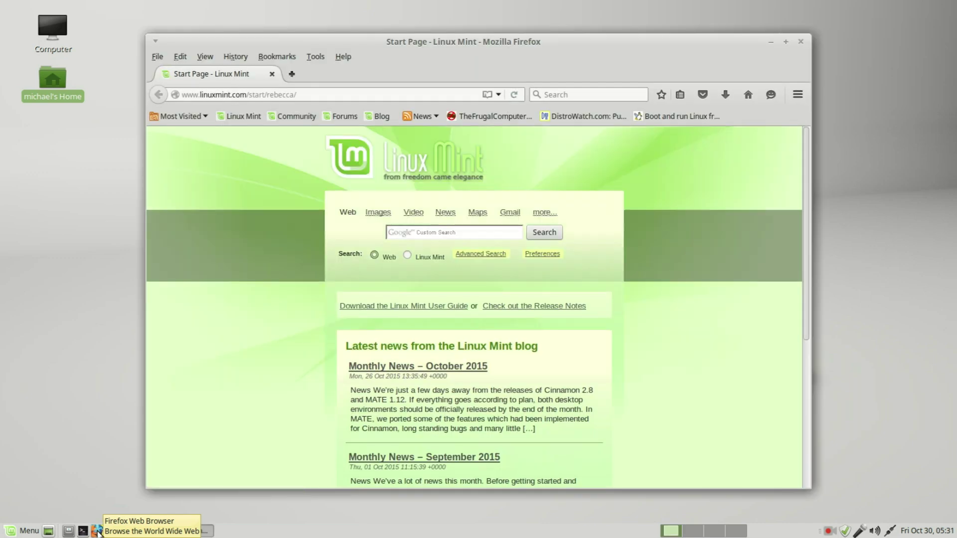
{"action": "key", "text": "Print"}
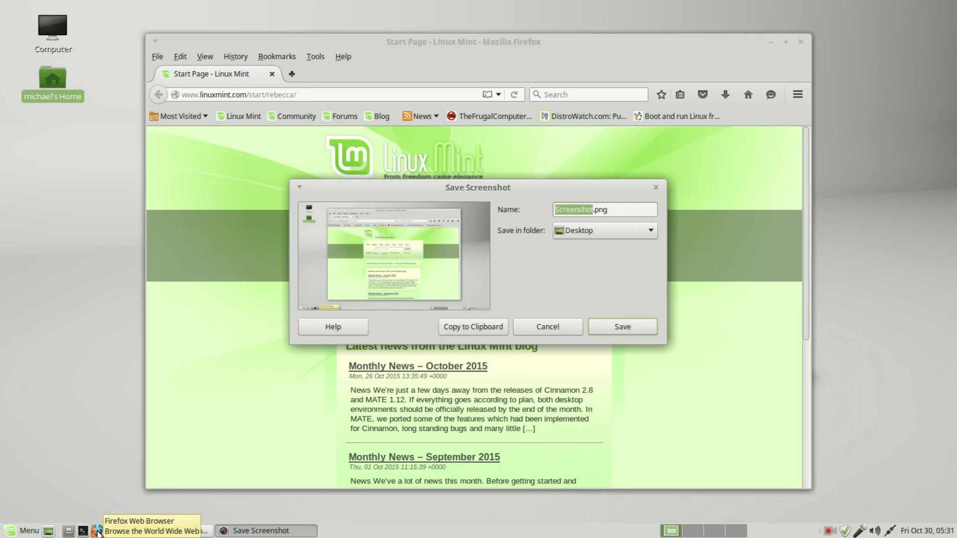
{"action": "type", "text": "firefox"}
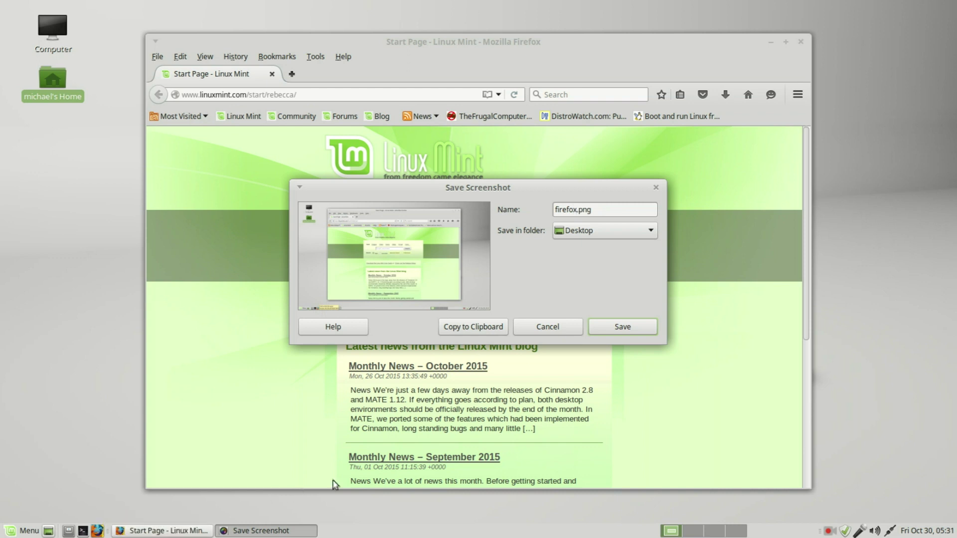
{"action": "left_click", "coordinate": [619, 329]}
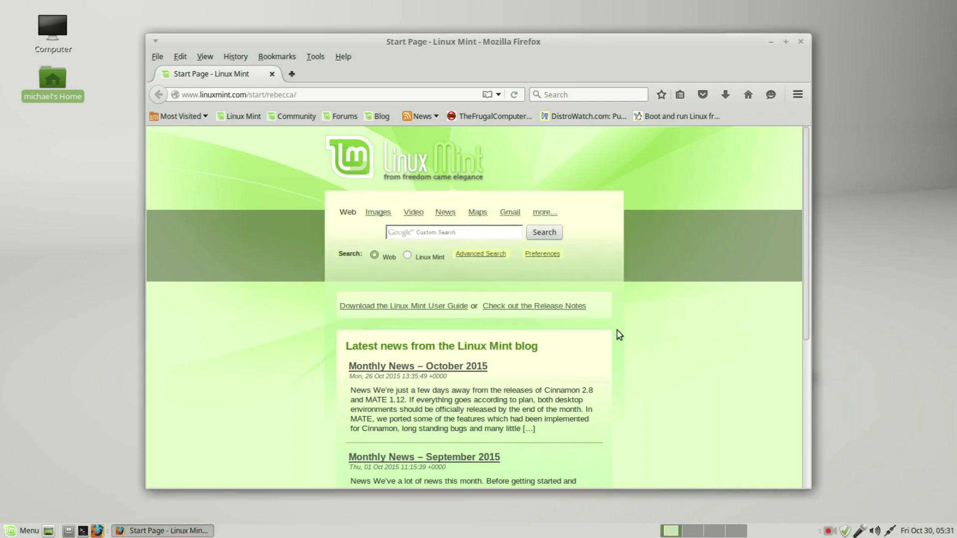
Step: Close Firefox and launch LibreOffice Calc from the Office menu with a blank spreadsheet
{"action": "left_click", "coordinate": [800, 42]}
{"action": "left_click", "coordinate": [22, 533]}
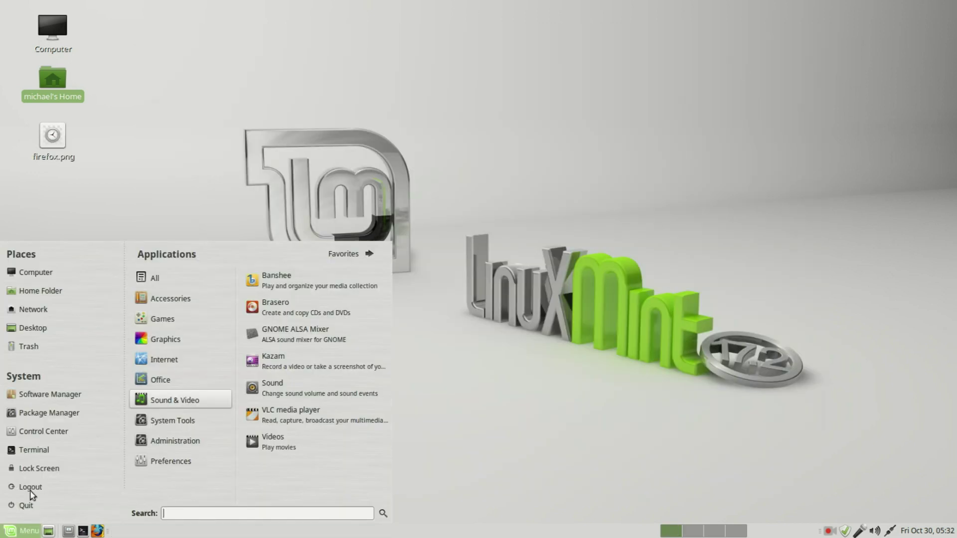
{"action": "mouse_move", "coordinate": [181, 388]}
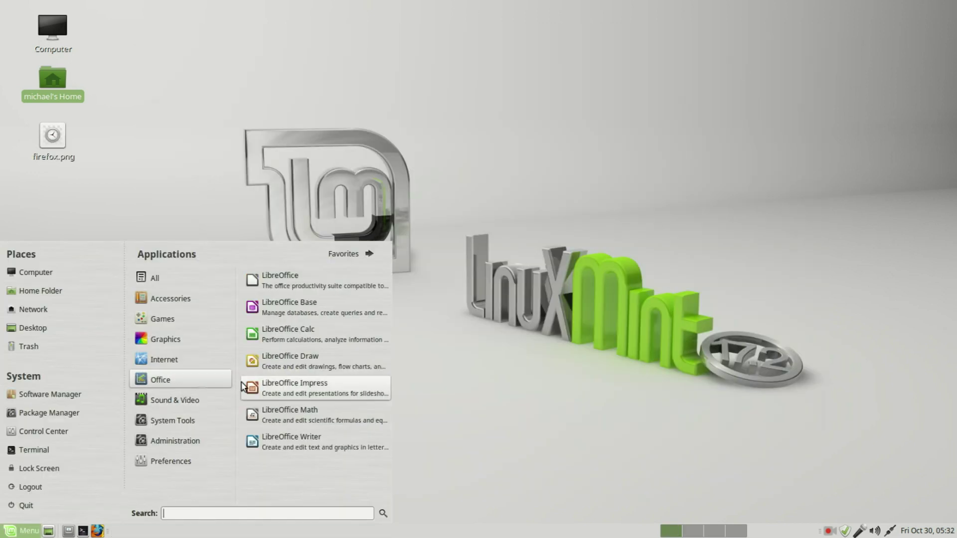
{"action": "left_click", "coordinate": [286, 333]}
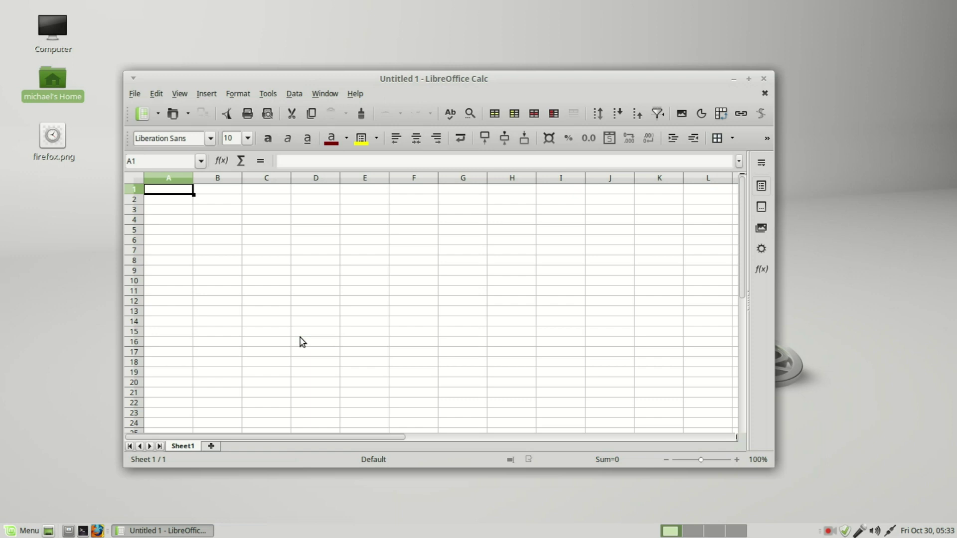
Step: Save a screen capture of Calc to the Desktop as Calc.png
{"action": "key", "text": "Print"}
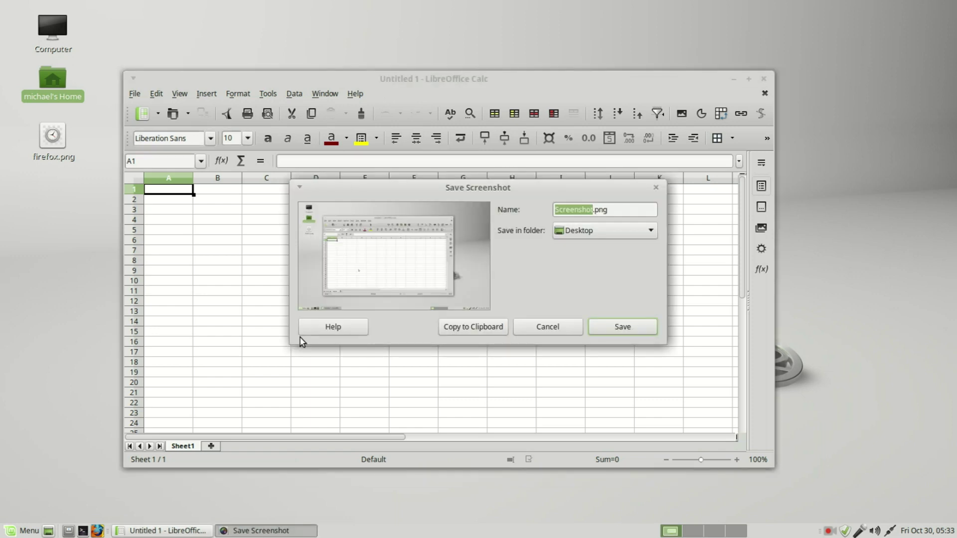
{"action": "type", "text": "Calc"}
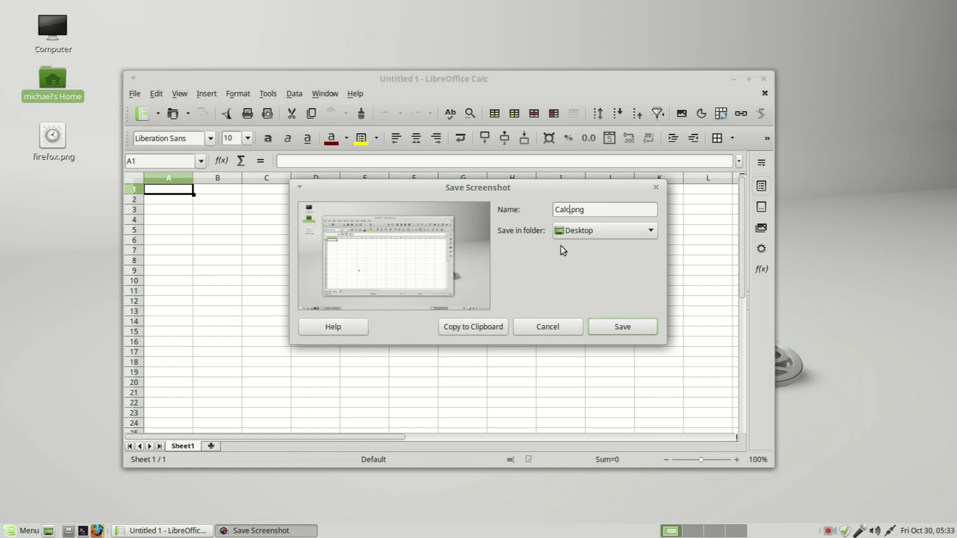
{"action": "left_click", "coordinate": [617, 326]}
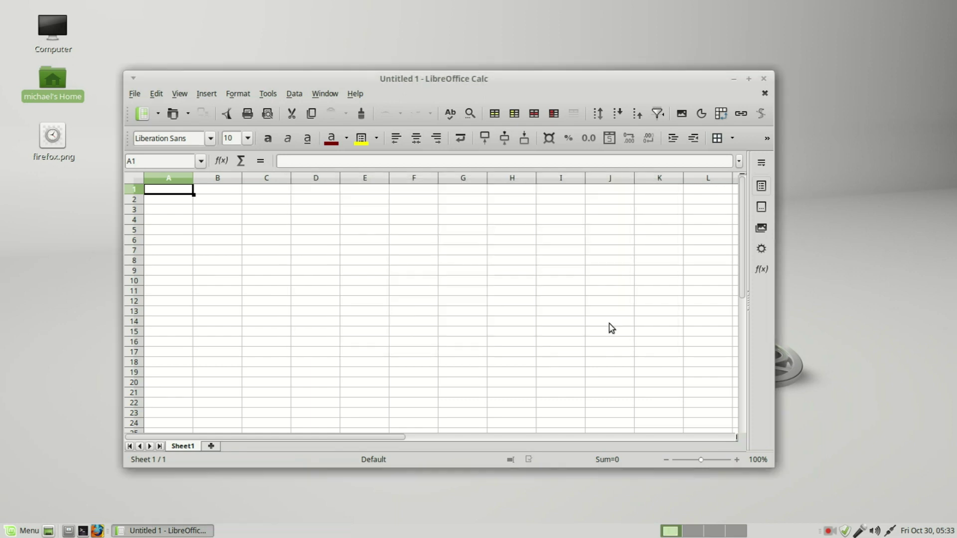
Step: Close Calc and launch Brasero from the Sound & Video menu
{"action": "left_click", "coordinate": [763, 79]}
{"action": "left_click", "coordinate": [24, 529]}
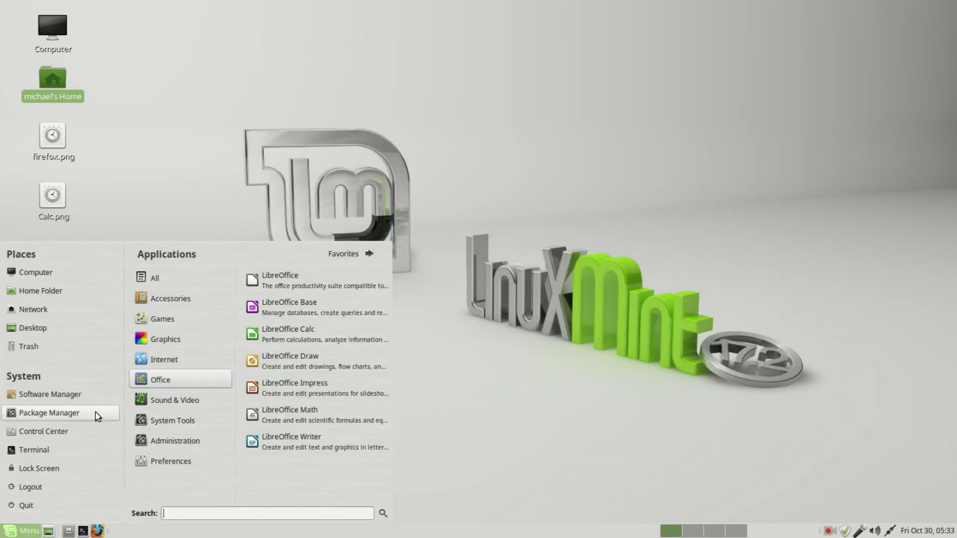
{"action": "mouse_move", "coordinate": [196, 403]}
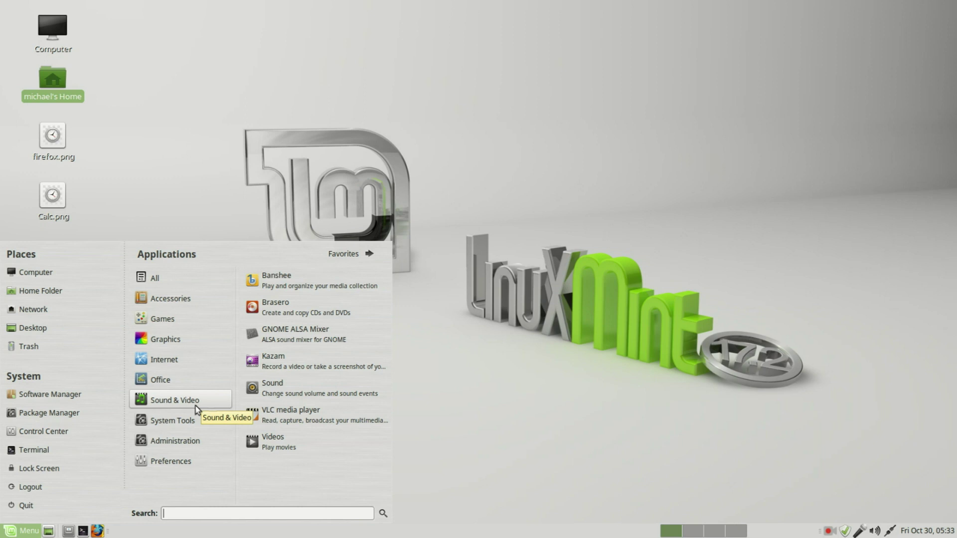
{"action": "left_click", "coordinate": [294, 310]}
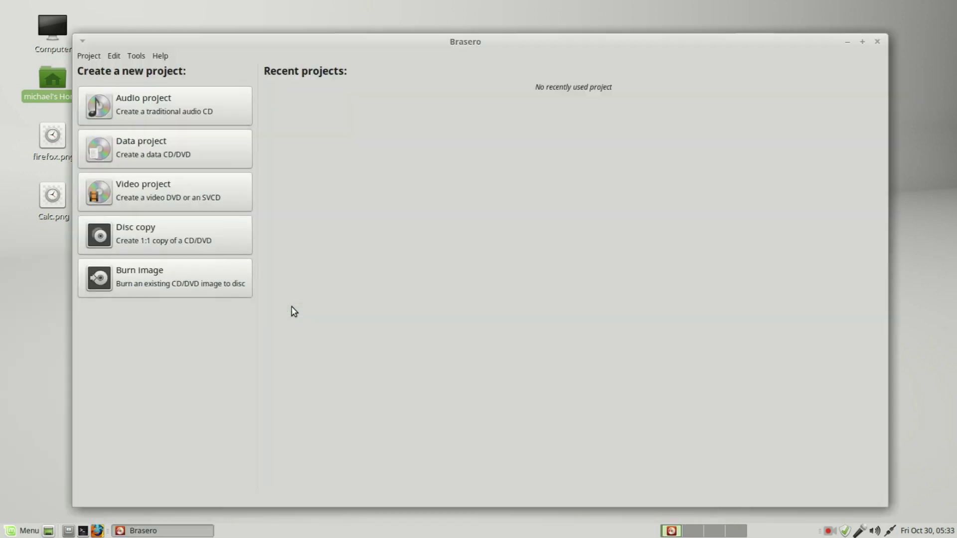
Step: Save a screen capture of Brasero to the Desktop as Brasero.png, then close Brasero
{"action": "key", "text": "Print"}
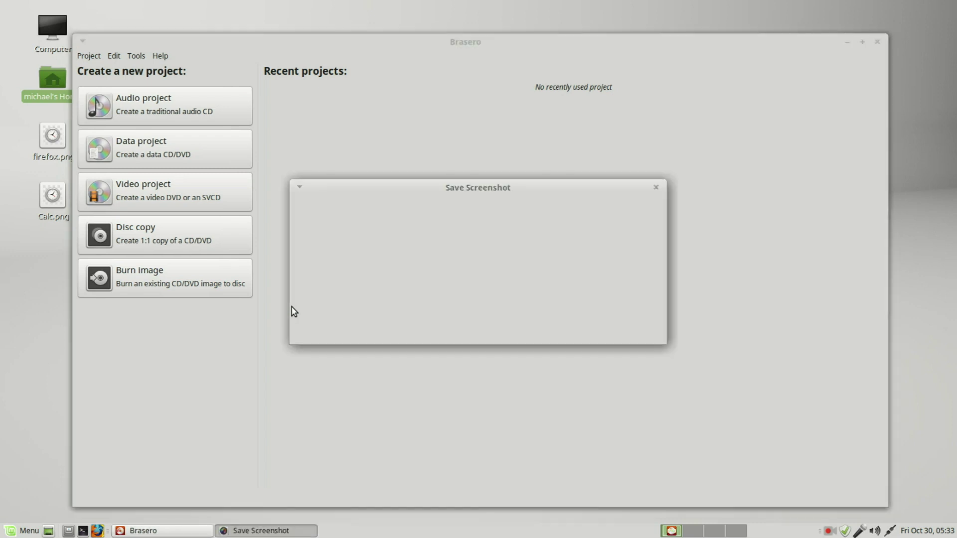
{"action": "type", "text": "Braser"}
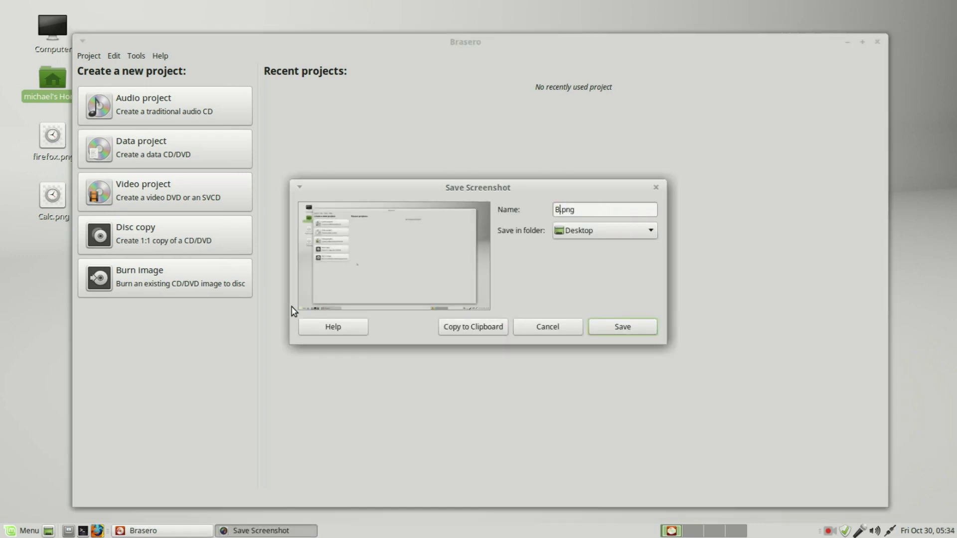
{"action": "type", "text": "o"}
{"action": "left_click", "coordinate": [634, 325]}
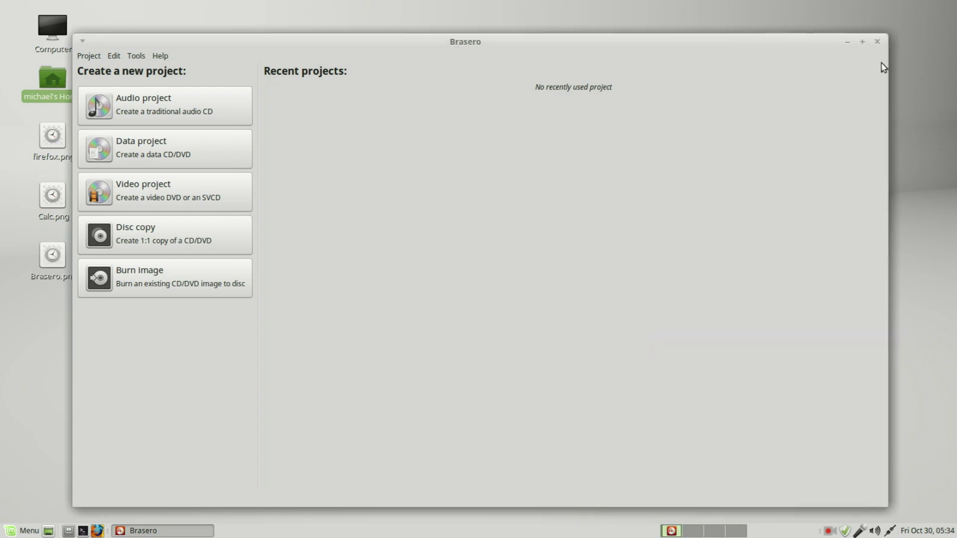
{"action": "left_click", "coordinate": [878, 41]}
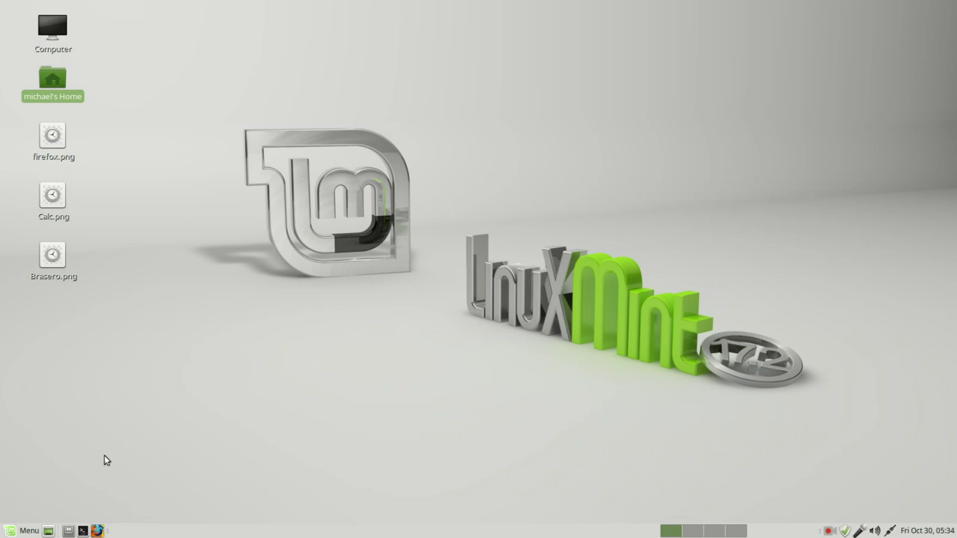
Step: Log out of the current desktop session
{"action": "left_click", "coordinate": [23, 533]}
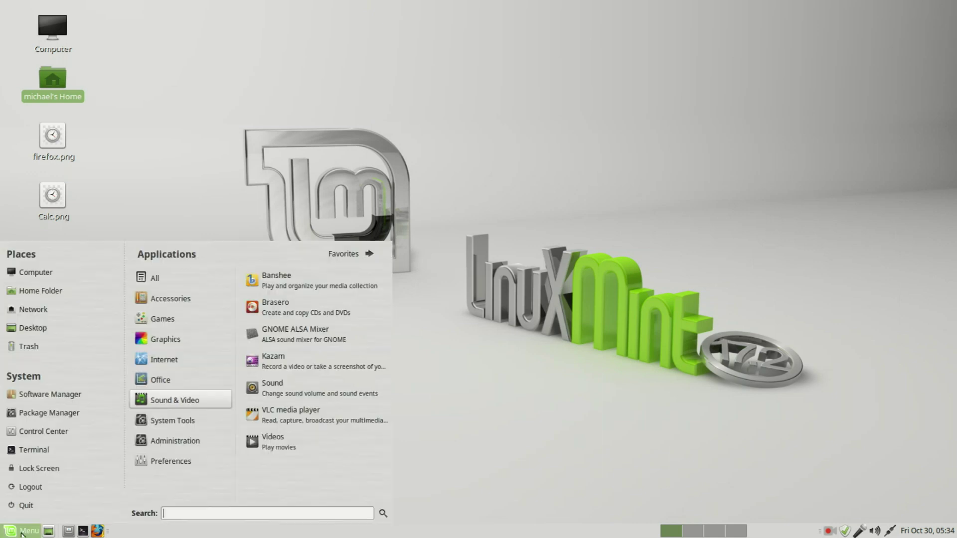
{"action": "left_click", "coordinate": [39, 495]}
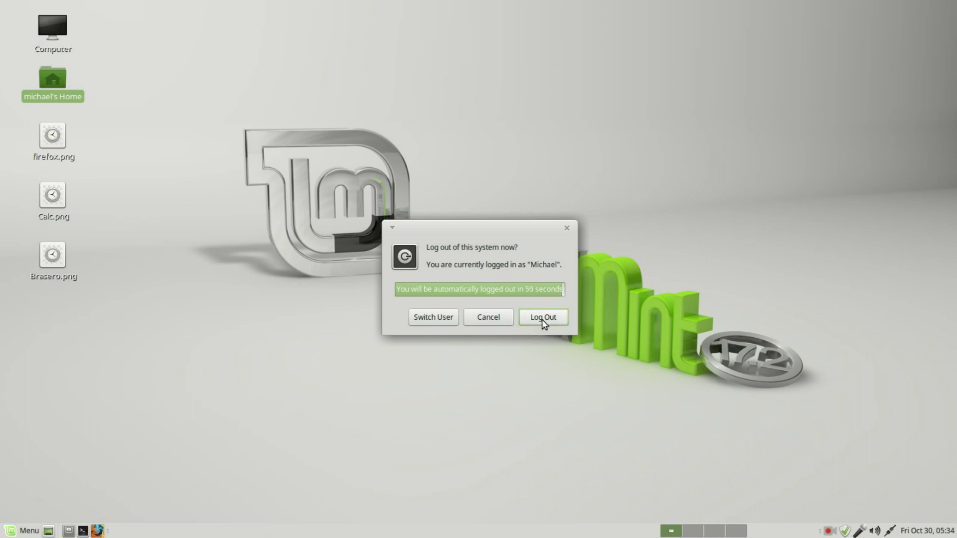
{"action": "left_click", "coordinate": [543, 317]}
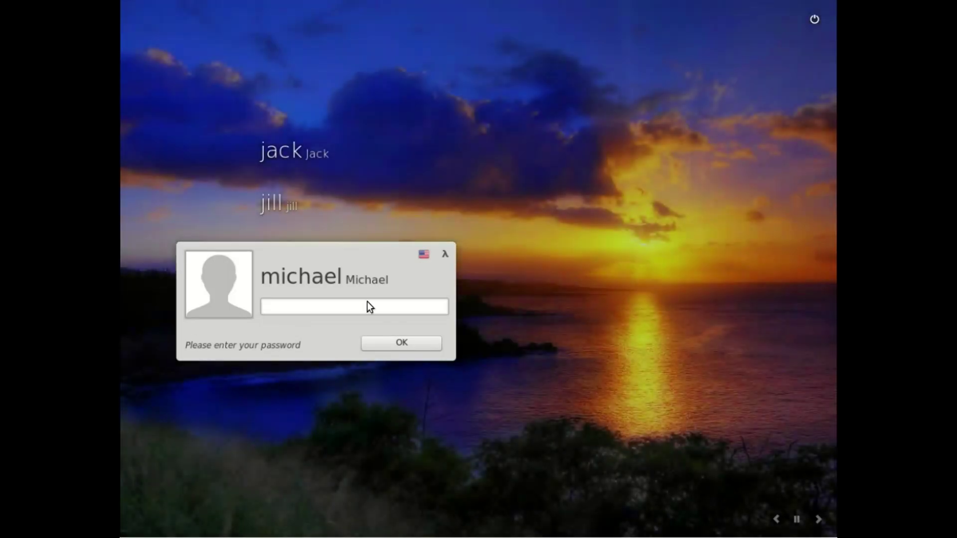
Step: Choose the Cinnamon session on the login screen and sign in with the password
{"action": "left_click", "coordinate": [446, 257]}
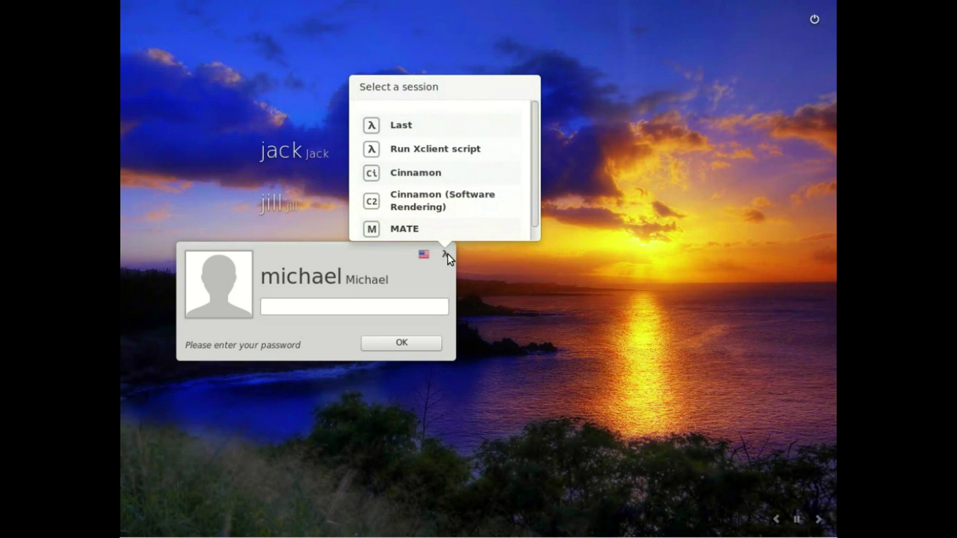
{"action": "left_click", "coordinate": [374, 202]}
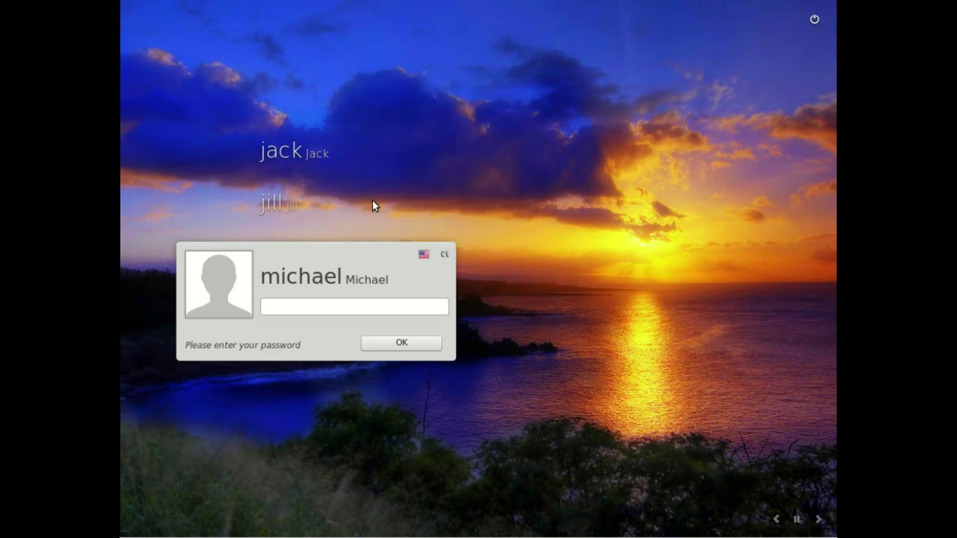
{"action": "left_click", "coordinate": [316, 309]}
{"action": "type", "text": "•••••••"}
{"action": "key", "text": "Return"}
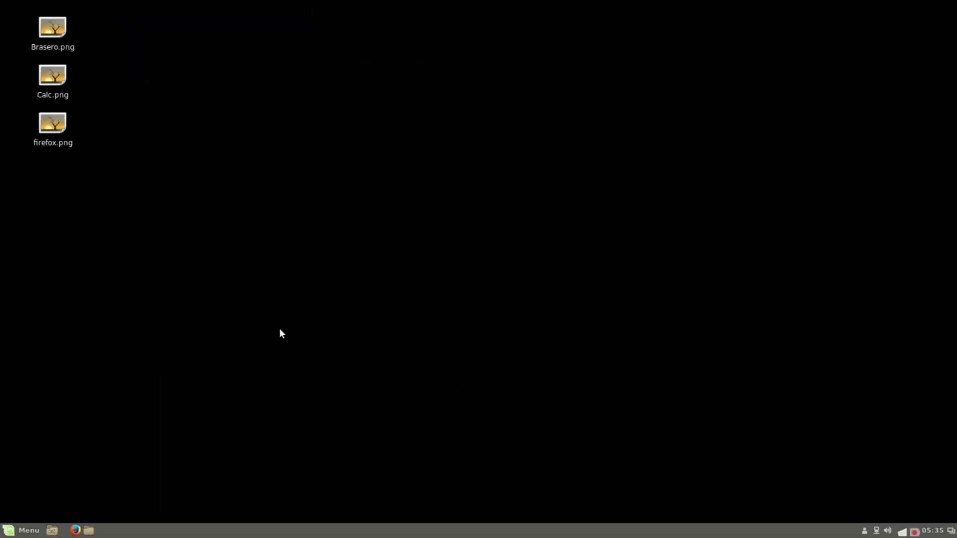
{"action": "left_click", "coordinate": [902, 531]}
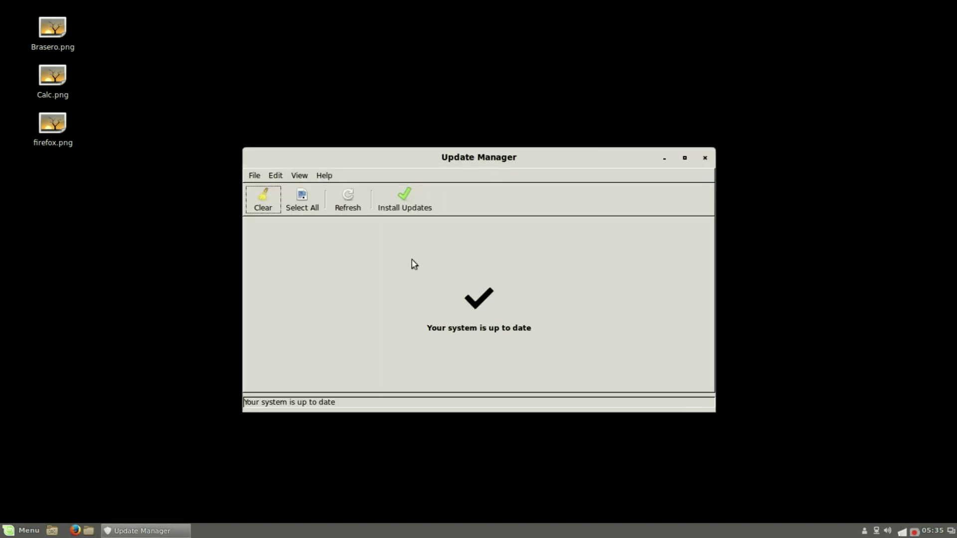
{"action": "left_click", "coordinate": [354, 202]}
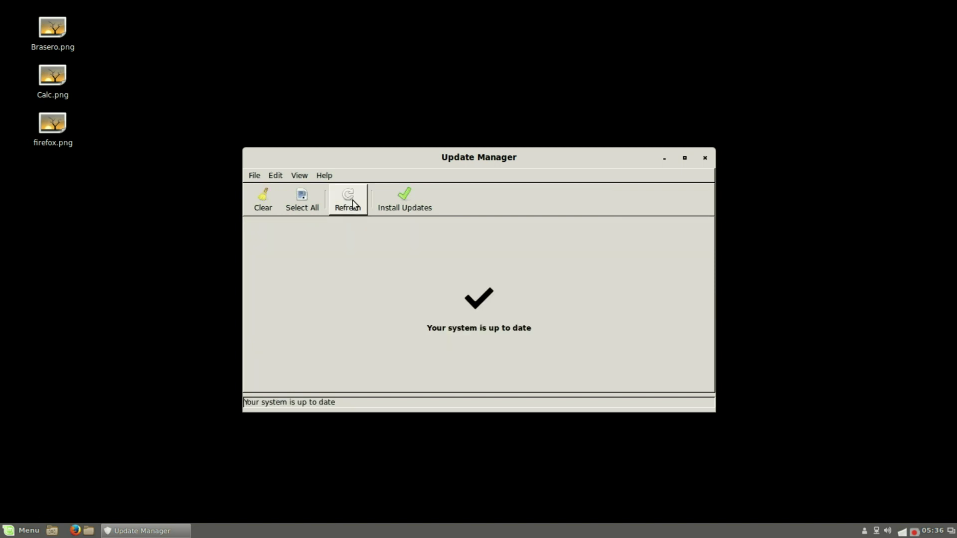
{"action": "left_click", "coordinate": [704, 157]}
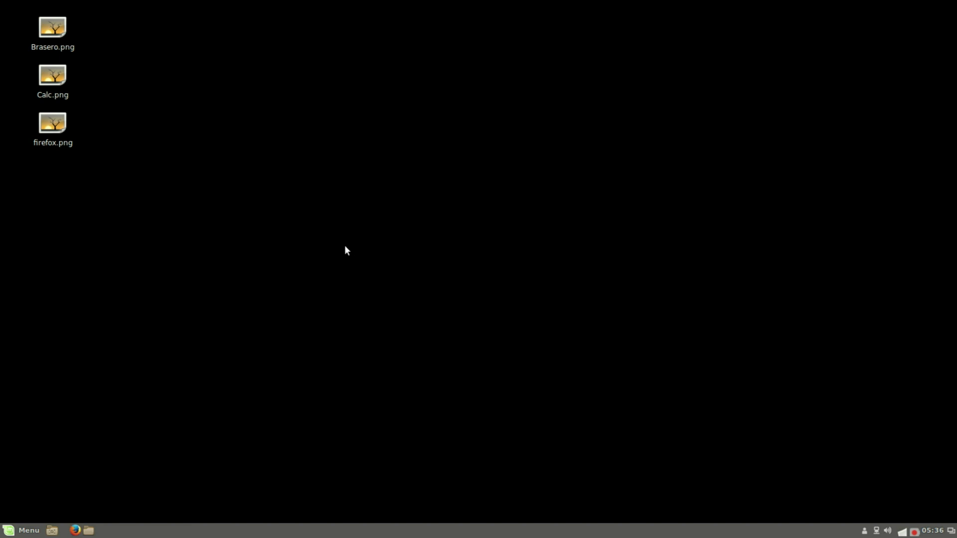
Step: Set the desktop wallpaper to the Linux Mint 17.2 background via Change Desktop Background
{"action": "right_click", "coordinate": [359, 208]}
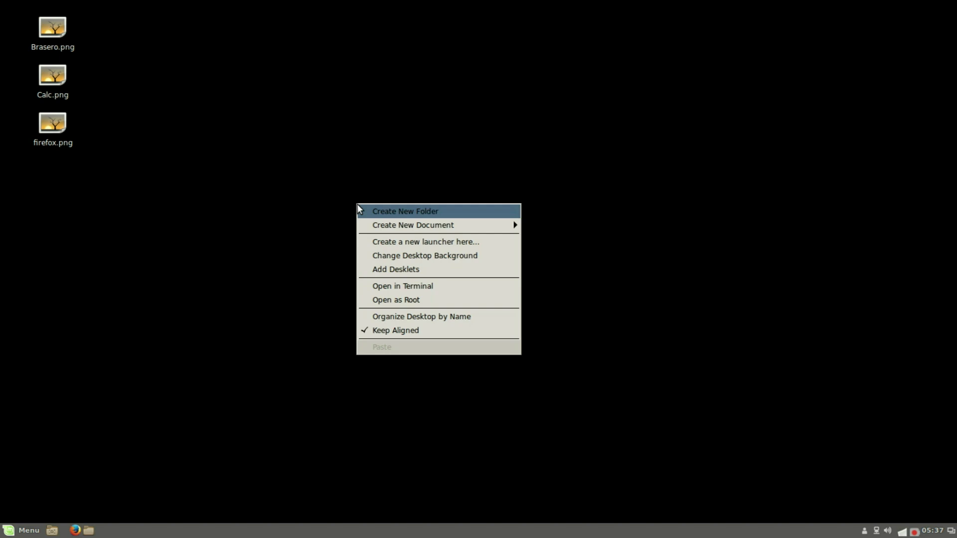
{"action": "left_click", "coordinate": [415, 258]}
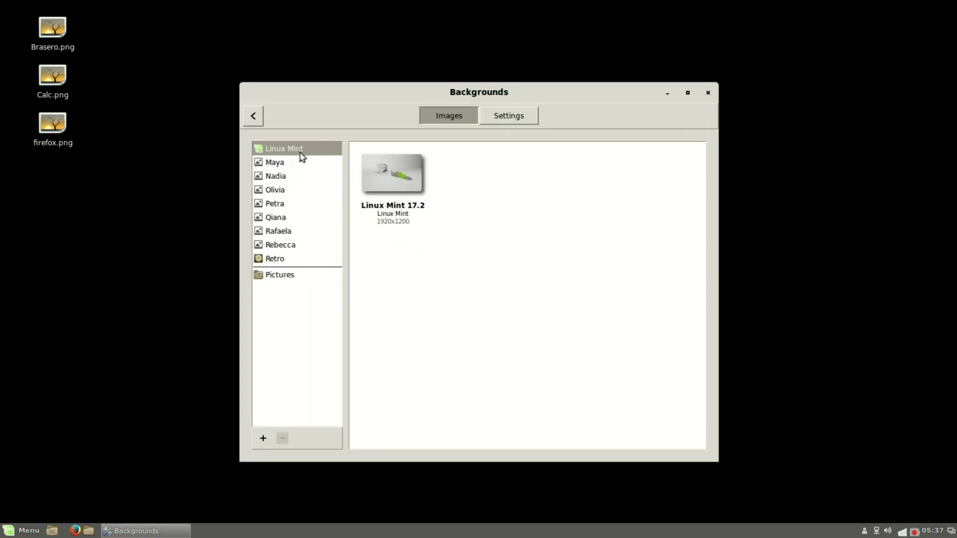
{"action": "left_click", "coordinate": [389, 175]}
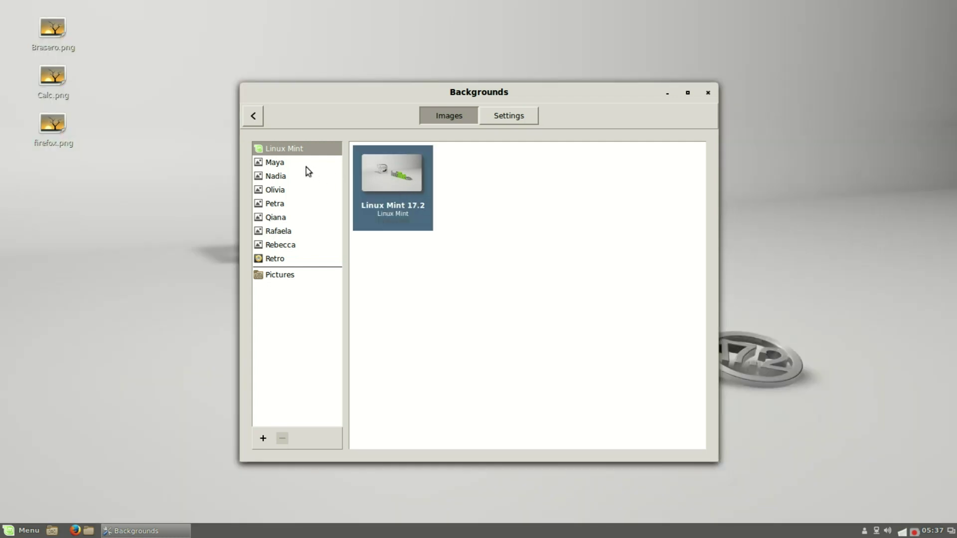
Step: Browse the Maya, Olivia and Pictures collections, return to Linux Mint, and close Backgrounds
{"action": "left_click", "coordinate": [274, 165]}
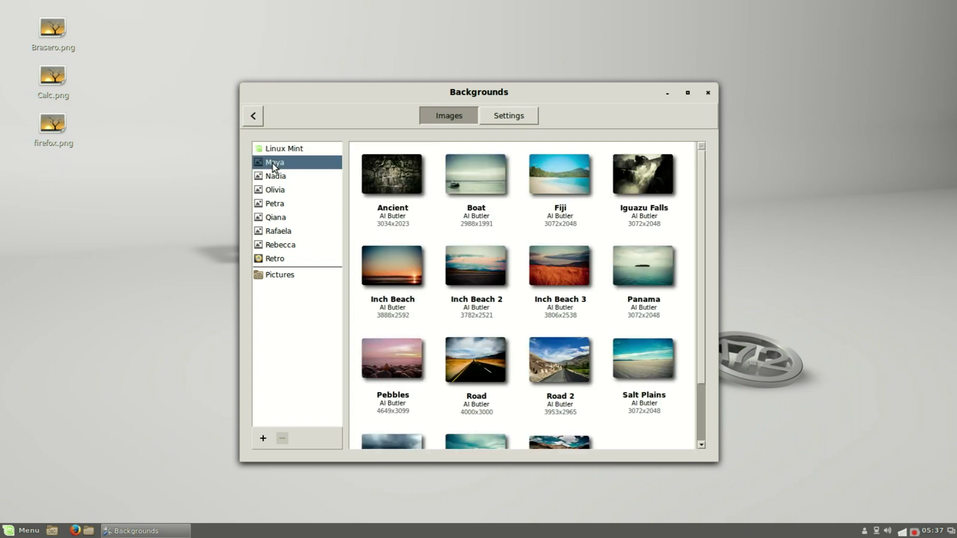
{"action": "left_click", "coordinate": [276, 192]}
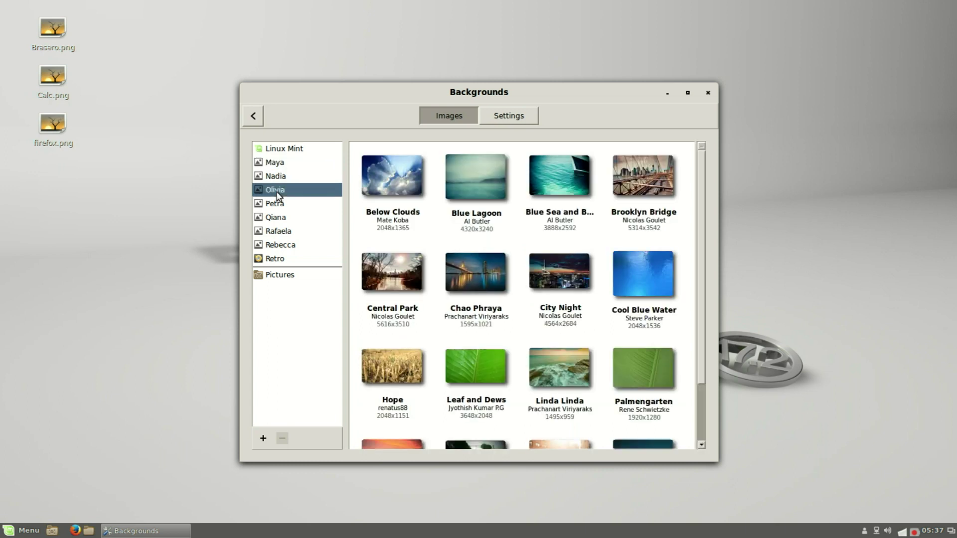
{"action": "left_click", "coordinate": [276, 280]}
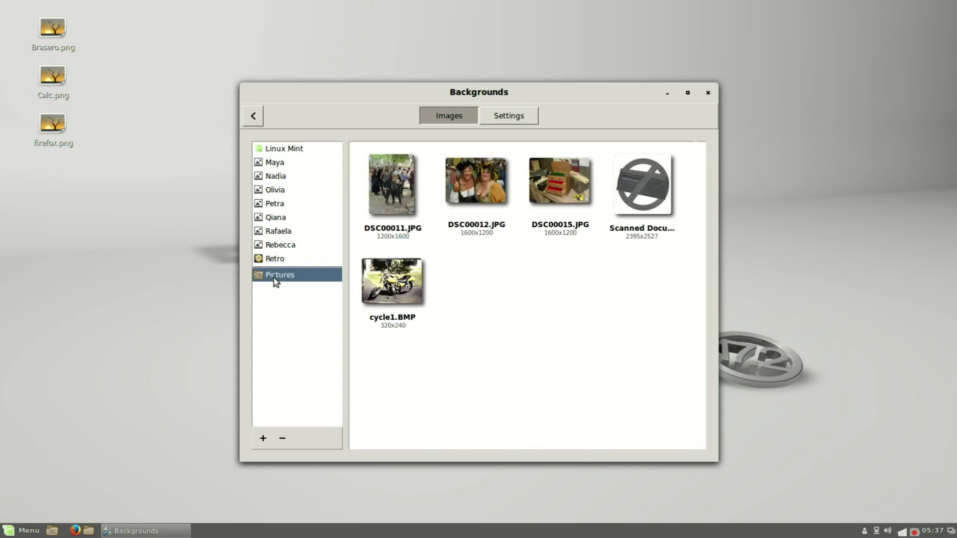
{"action": "left_click", "coordinate": [293, 146]}
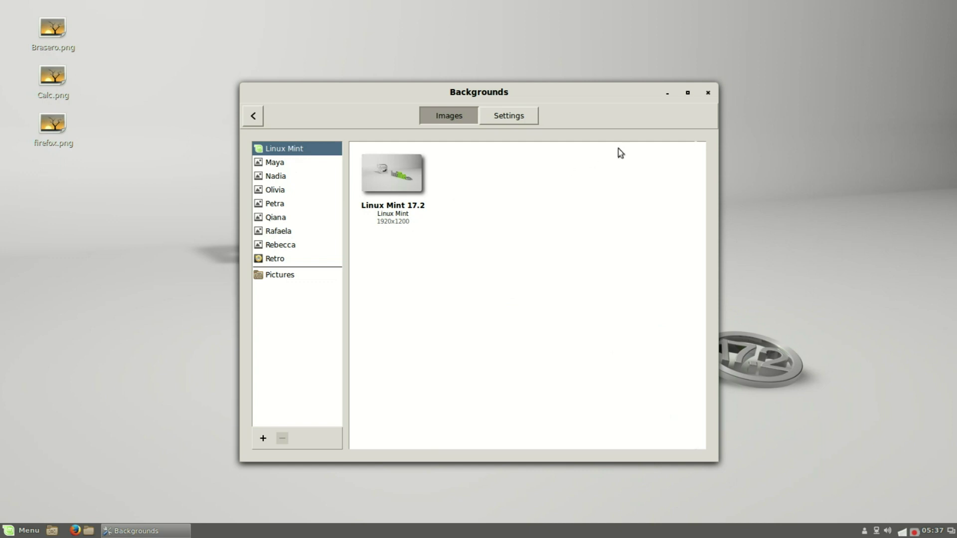
{"action": "left_click", "coordinate": [707, 92]}
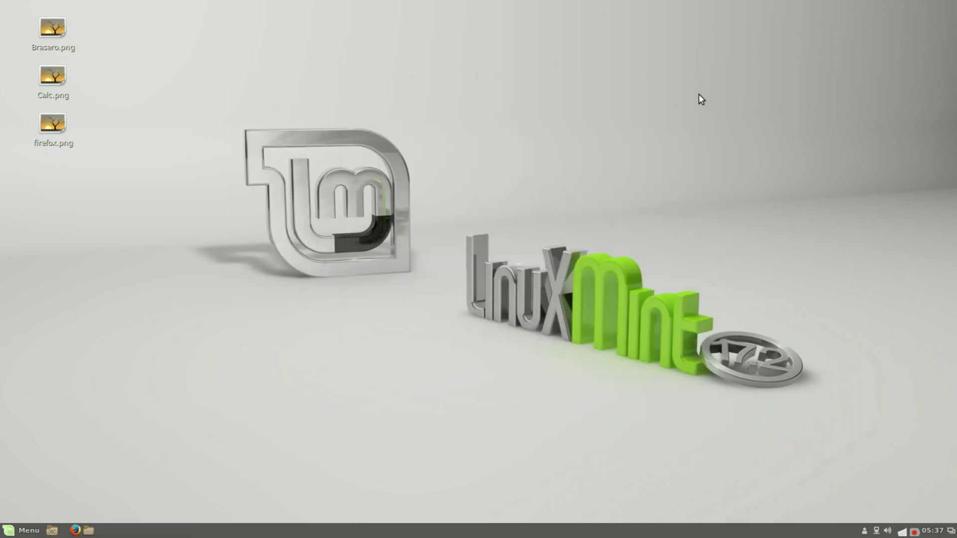
Step: Launch Firefox Web Browser from the menu's Internet category
{"action": "left_click", "coordinate": [15, 533]}
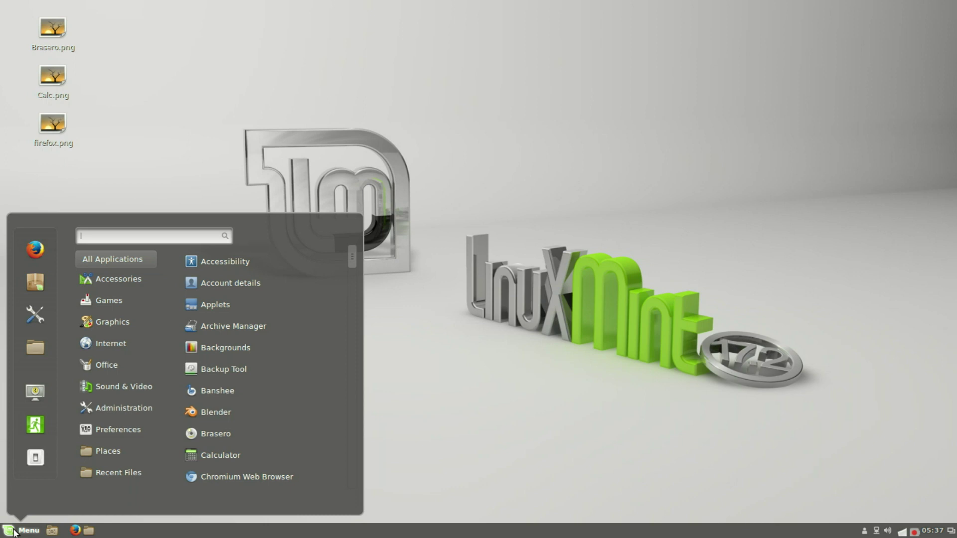
{"action": "mouse_move", "coordinate": [94, 372]}
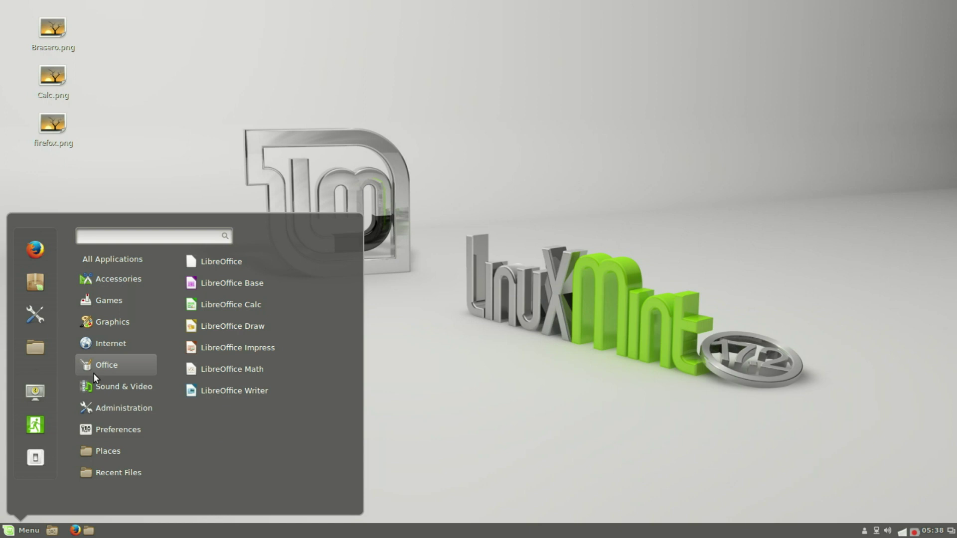
{"action": "mouse_move", "coordinate": [109, 345]}
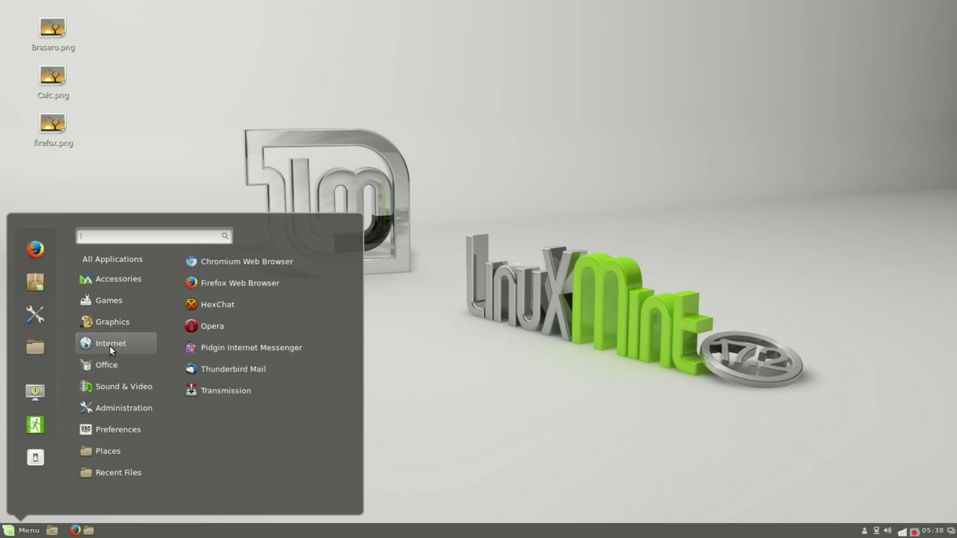
{"action": "left_click", "coordinate": [273, 283]}
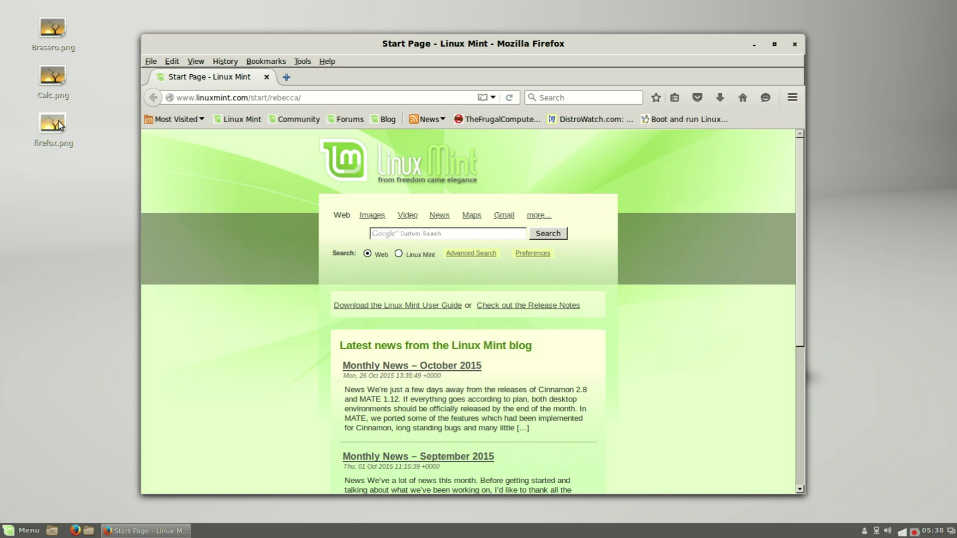
Step: Open firefox.png in Image Viewer, move it below to compare with Firefox, then close both
{"action": "left_click", "coordinate": [58, 123]}
{"action": "double_click", "coordinate": [58, 123]}
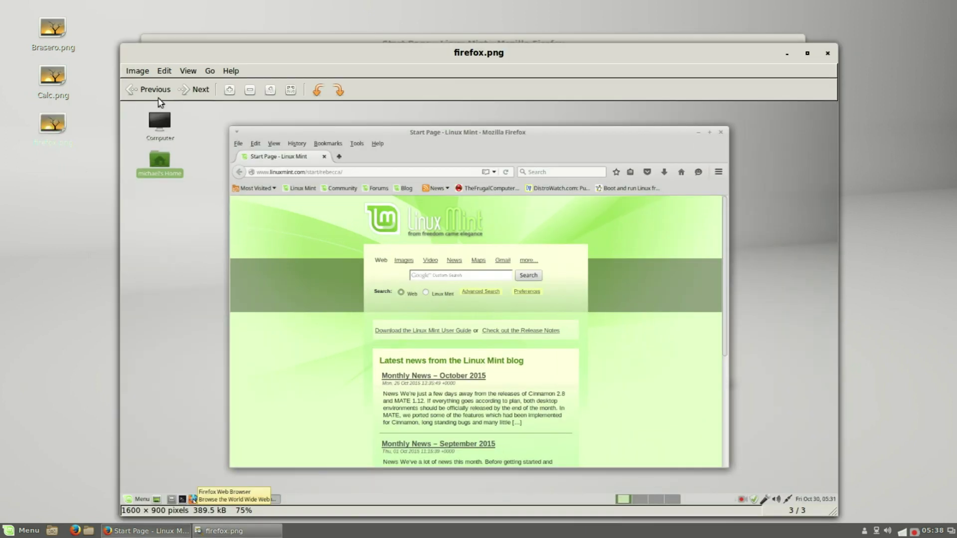
{"action": "left_click_drag", "start_coordinate": [348, 54], "coordinate": [321, 163]}
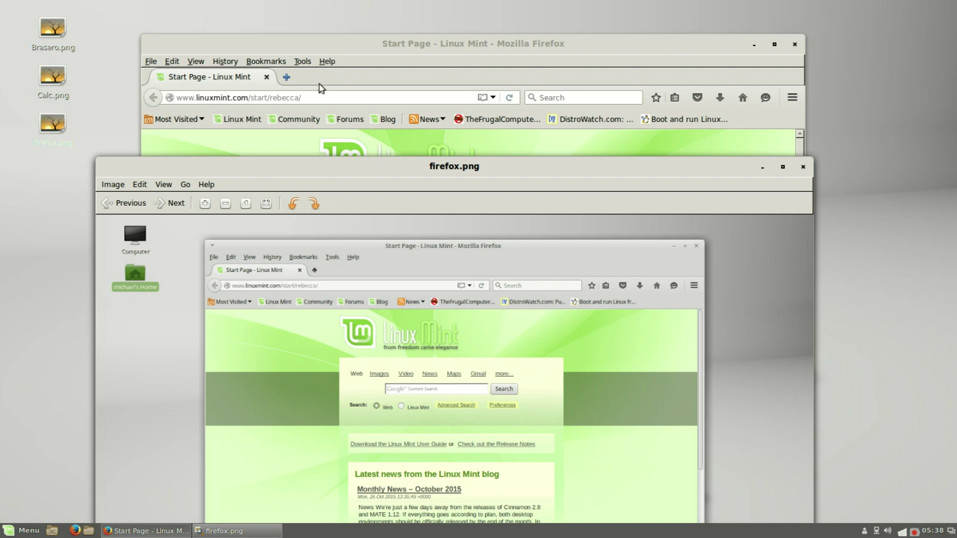
{"action": "left_click", "coordinate": [803, 167]}
{"action": "left_click", "coordinate": [794, 44]}
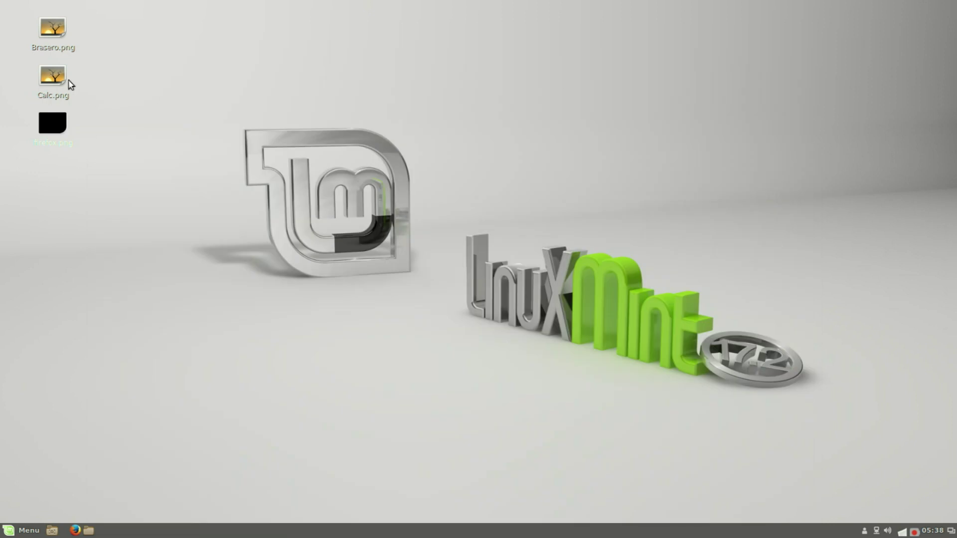
{"action": "left_click", "coordinate": [25, 530]}
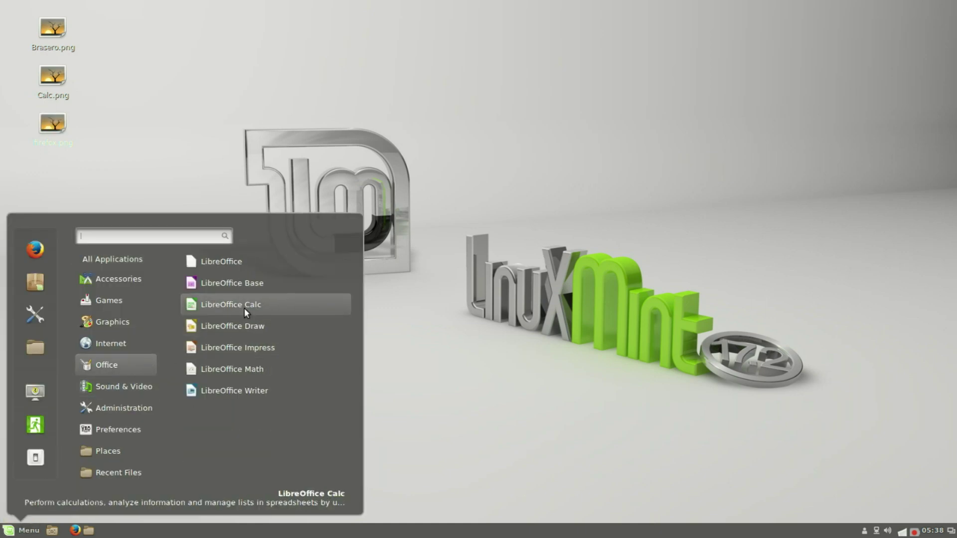
{"action": "left_click", "coordinate": [244, 307]}
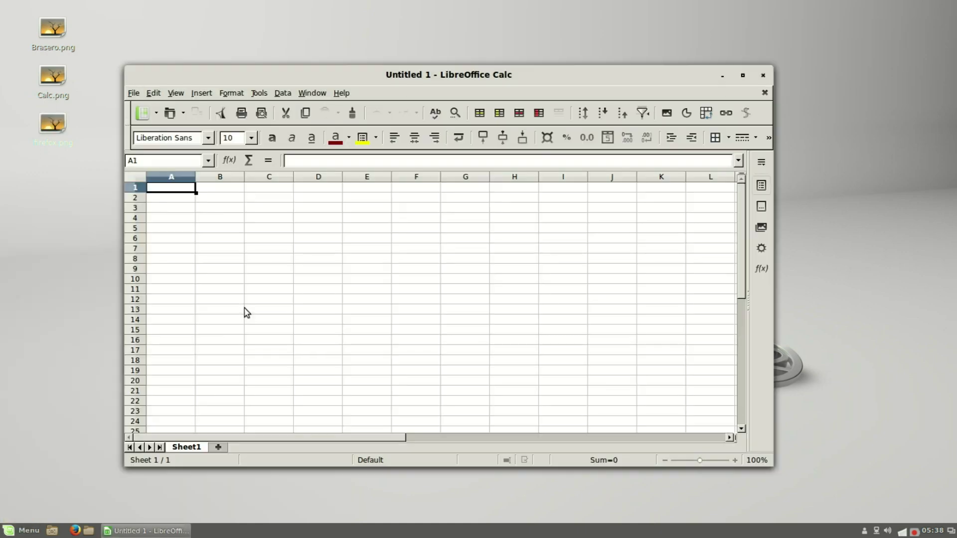
{"action": "double_click", "coordinate": [53, 76]}
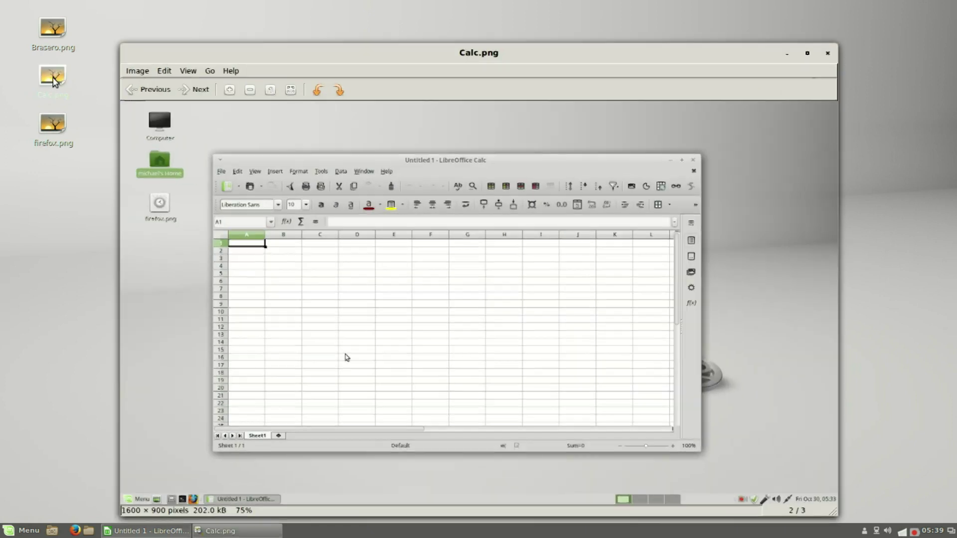
{"action": "left_click_drag", "start_coordinate": [397, 60], "coordinate": [350, 232]}
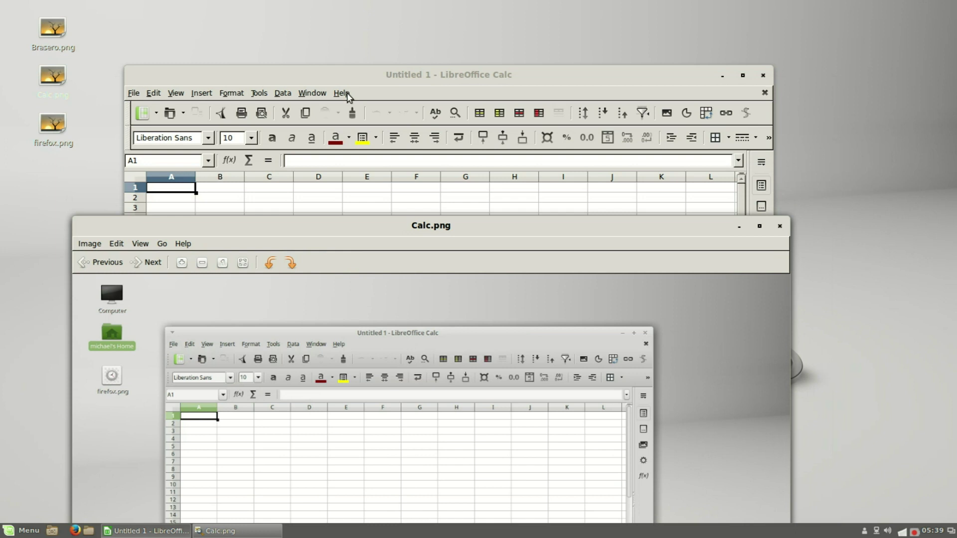
{"action": "left_click", "coordinate": [780, 227]}
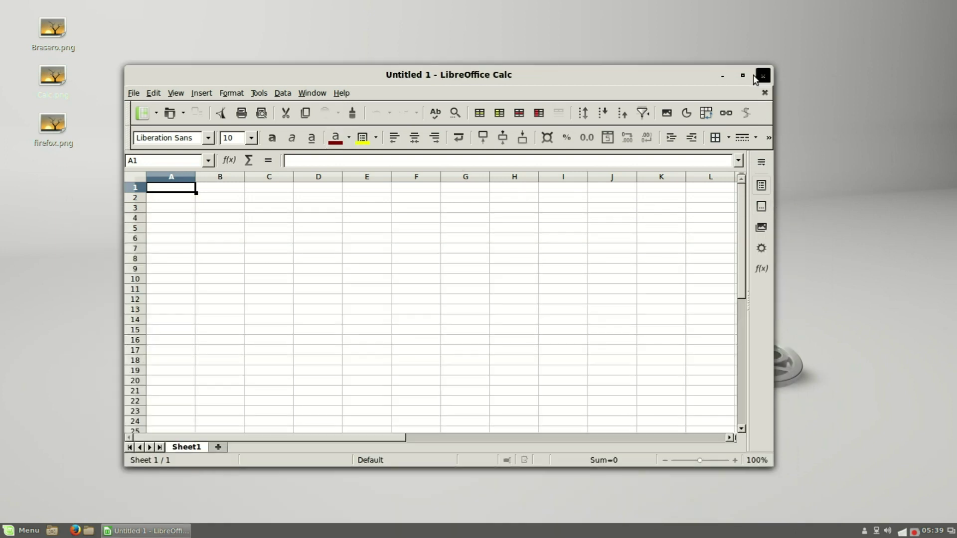
{"action": "left_click", "coordinate": [756, 78]}
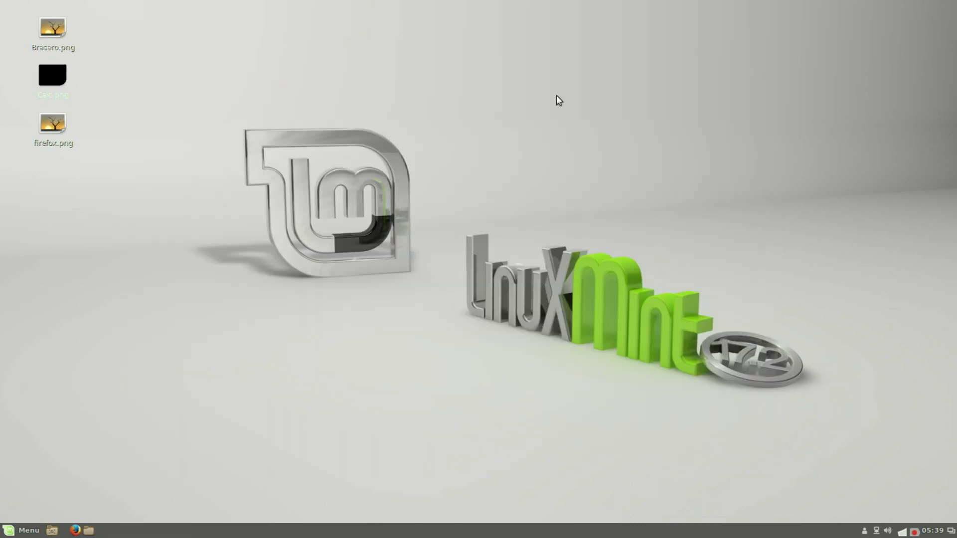
Step: Launch the Brasero disc burner from the menu
{"action": "left_click", "coordinate": [12, 529]}
{"action": "mouse_move", "coordinate": [115, 390]}
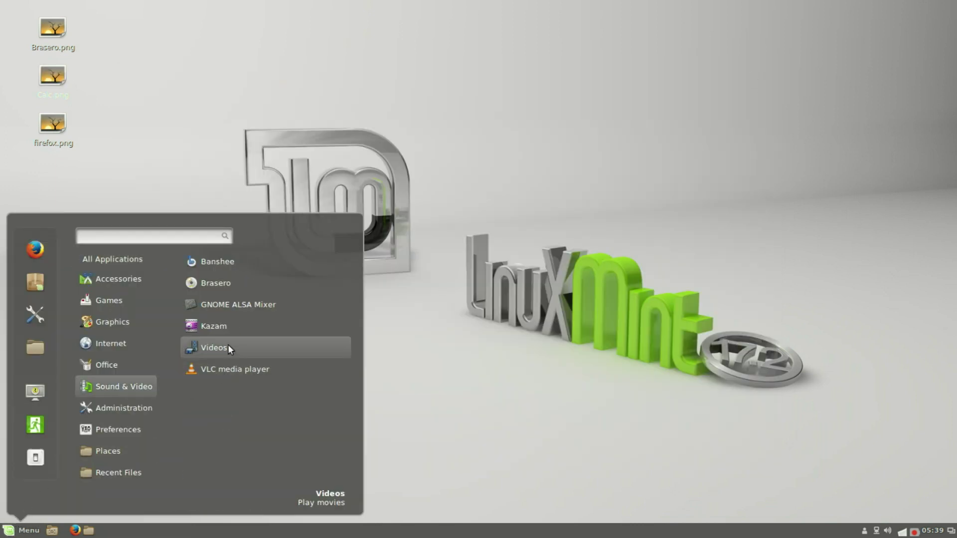
{"action": "left_click", "coordinate": [223, 285]}
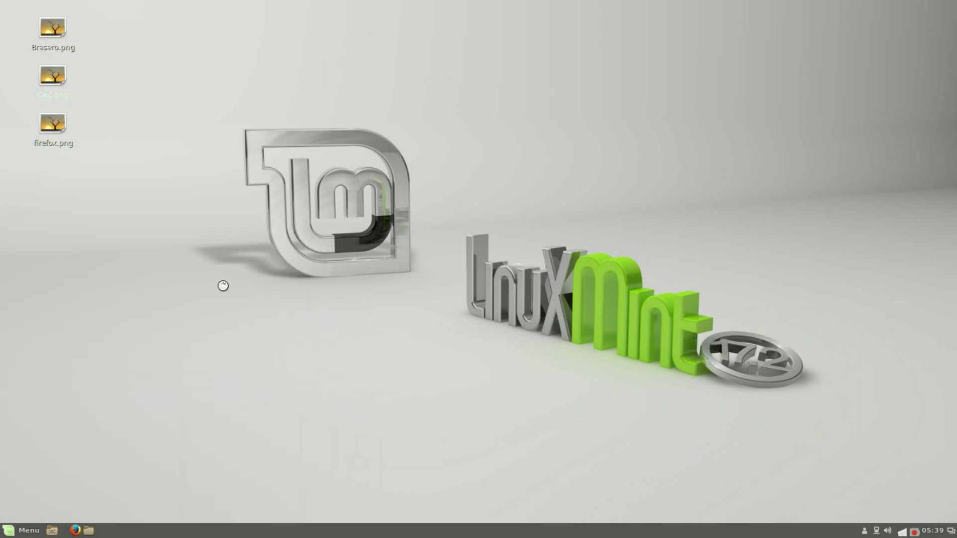
Step: Open Brasero.png in Image Viewer beside Brasero to compare, then close both windows
{"action": "double_click", "coordinate": [68, 27]}
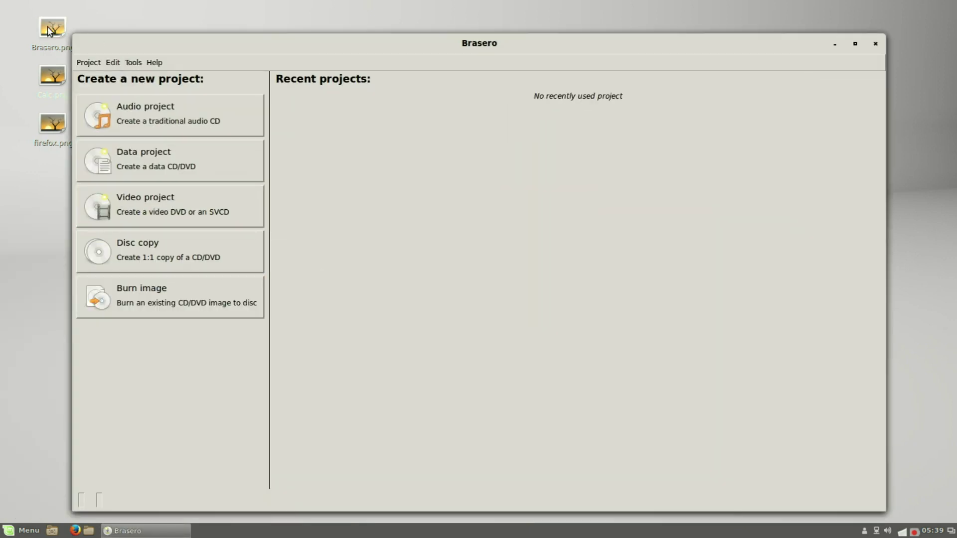
{"action": "left_click_drag", "start_coordinate": [328, 62], "coordinate": [497, 163]}
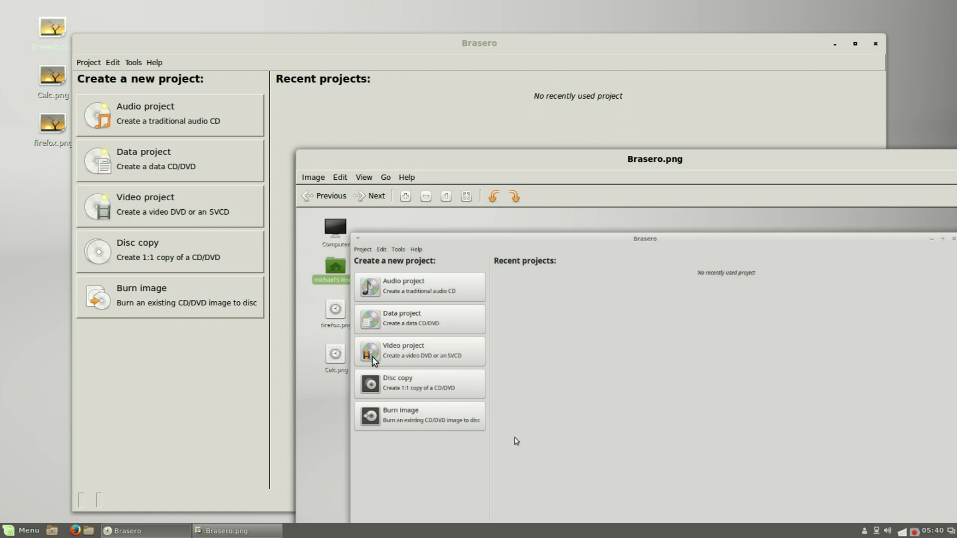
{"action": "left_click_drag", "start_coordinate": [644, 151], "coordinate": [443, 158]}
{"action": "left_click", "coordinate": [800, 169]}
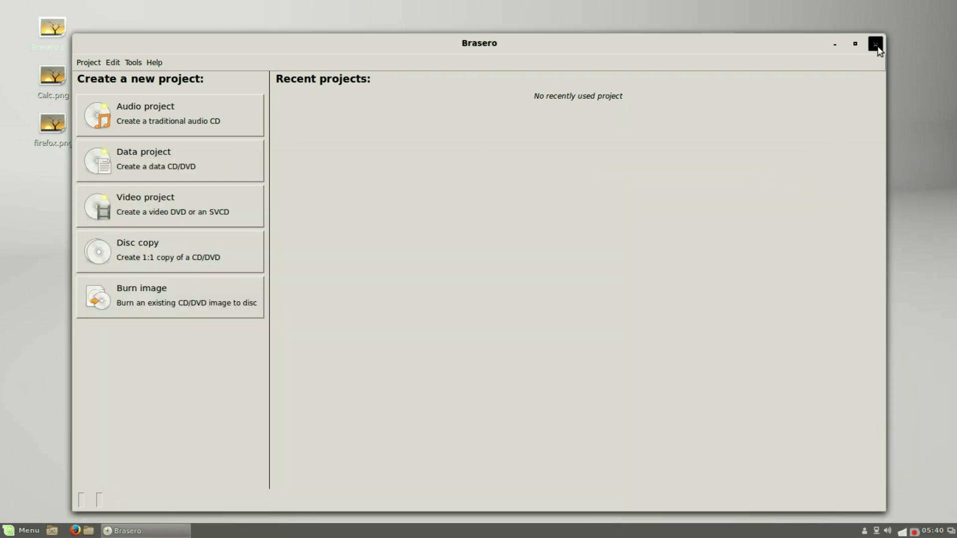
{"action": "left_click", "coordinate": [876, 45]}
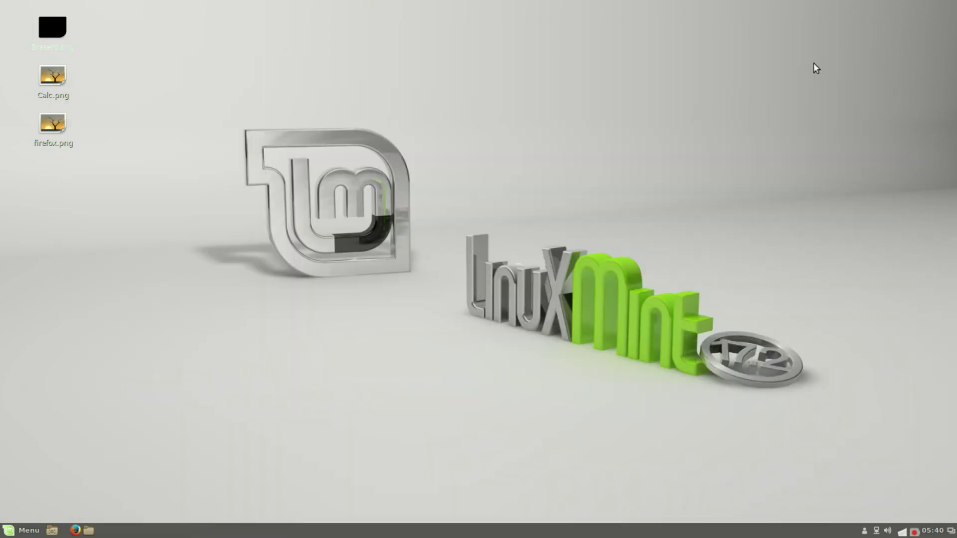
{"action": "left_click", "coordinate": [15, 532]}
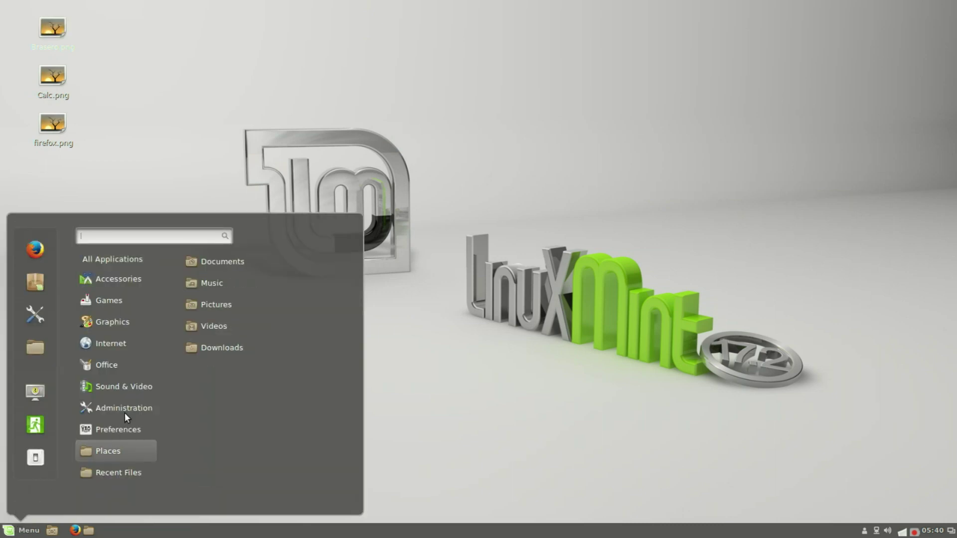
{"action": "mouse_move", "coordinate": [125, 409]}
{"action": "left_click_drag", "start_coordinate": [358, 384], "coordinate": [343, 486]}
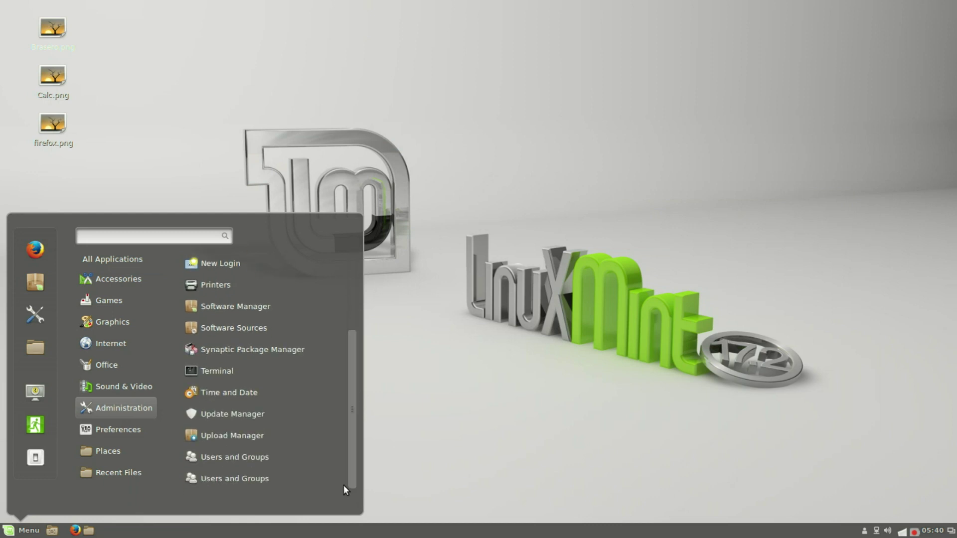
{"action": "left_click", "coordinate": [244, 458]}
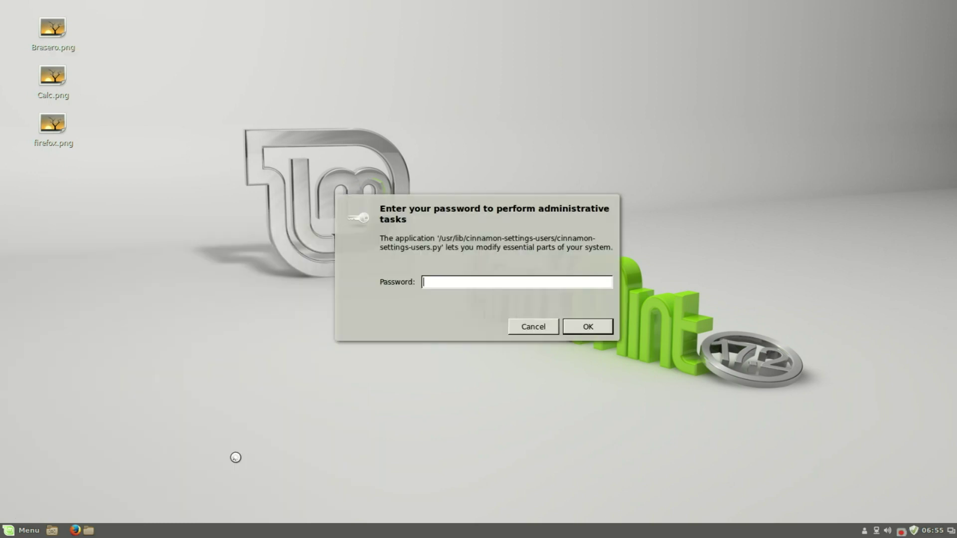
{"action": "type", "text": "********"}
{"action": "key", "text": "Return"}
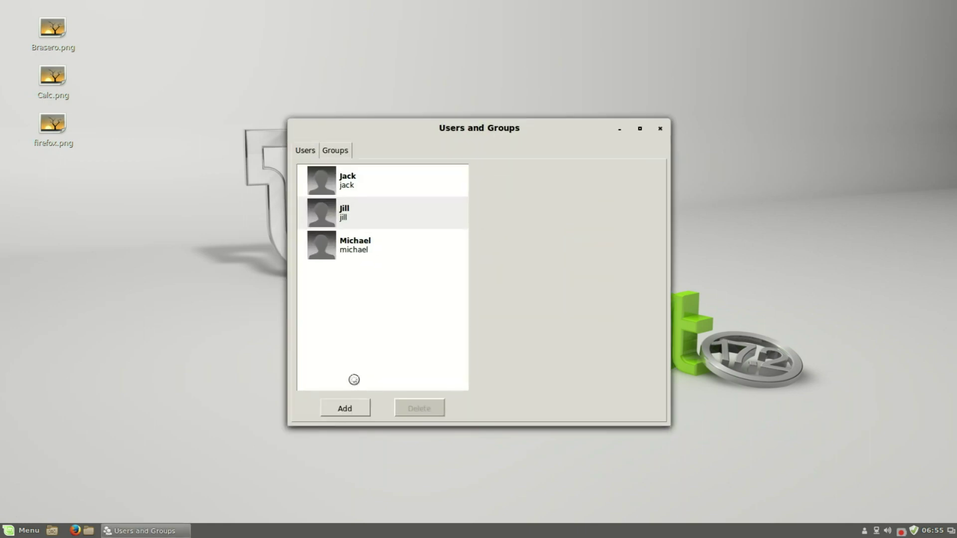
{"action": "left_click", "coordinate": [350, 408]}
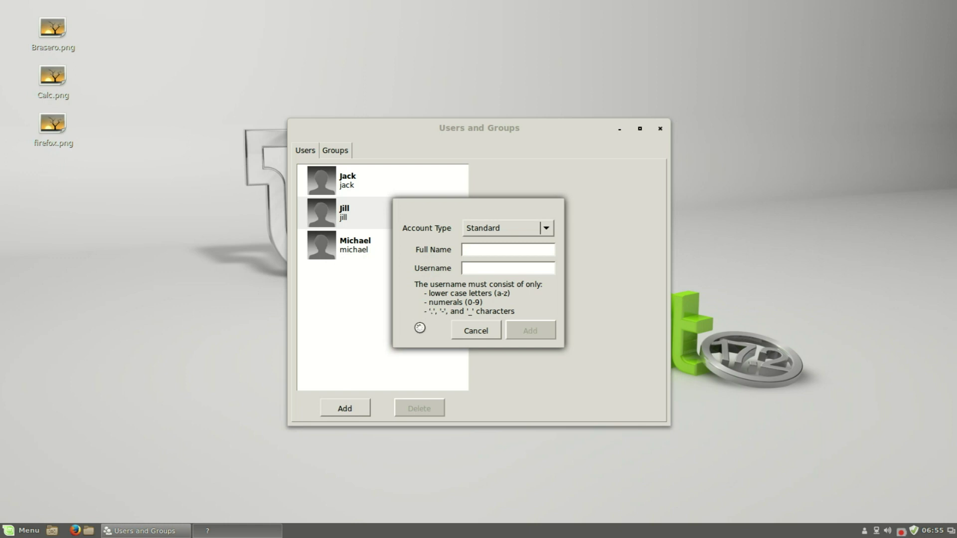
{"action": "left_click", "coordinate": [461, 331]}
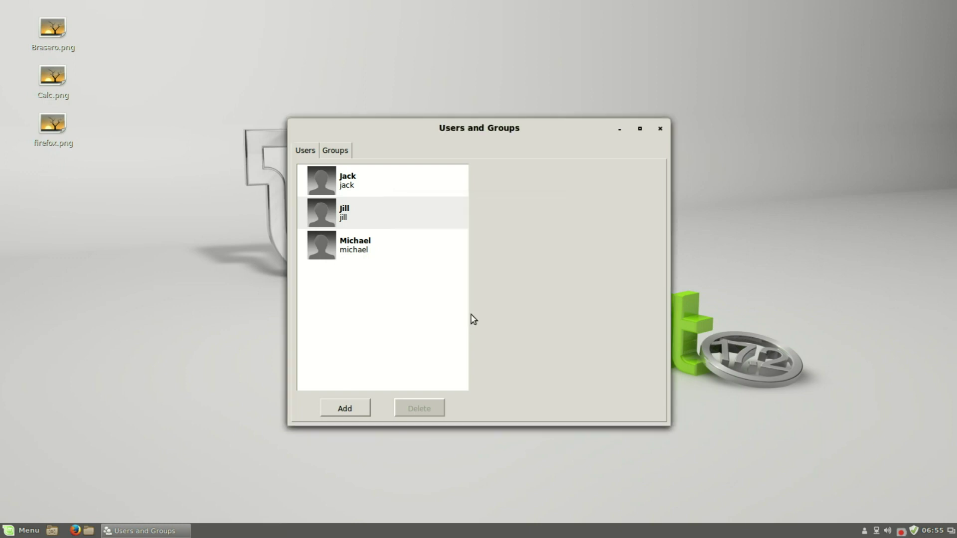
{"action": "left_click", "coordinate": [661, 129]}
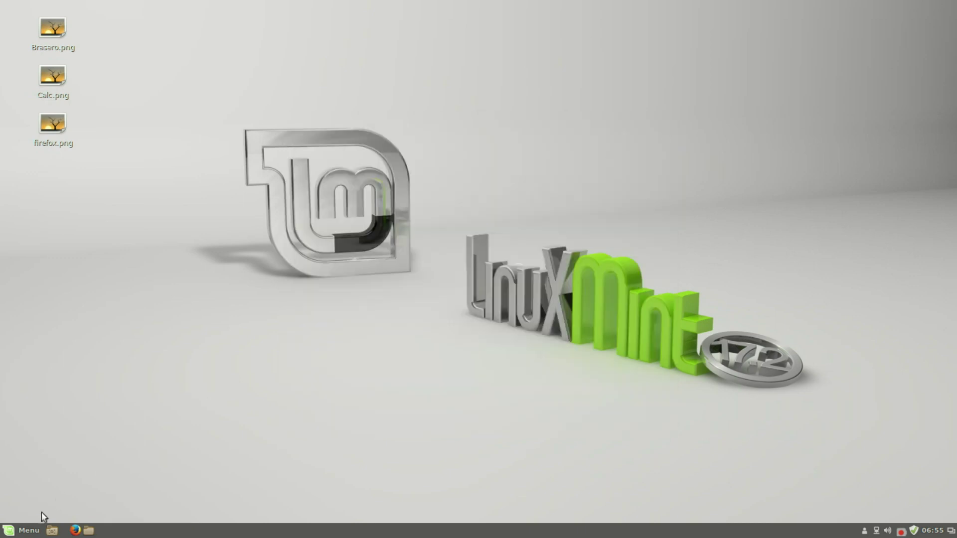
Step: Launch the second Users and Groups tool from the Administration menu
{"action": "left_click", "coordinate": [14, 531]}
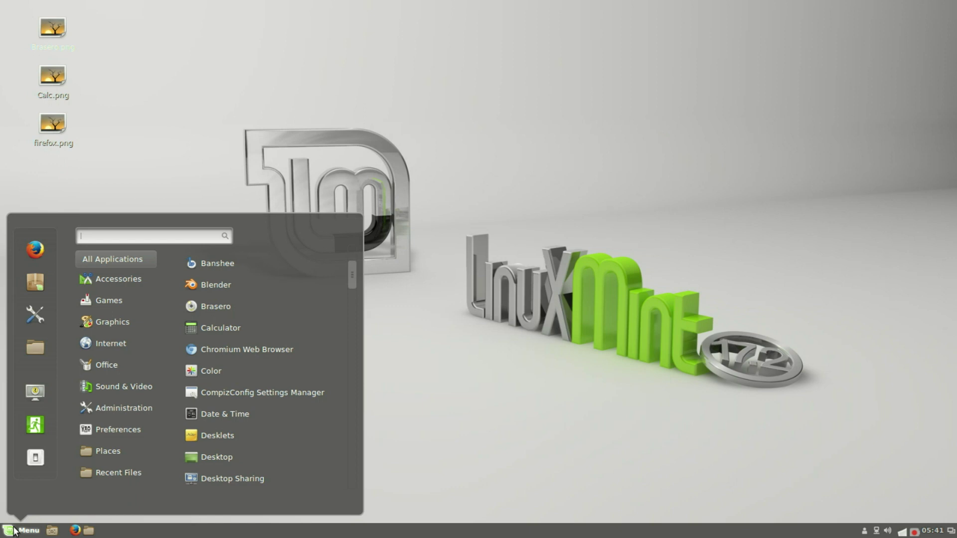
{"action": "left_click", "coordinate": [100, 450]}
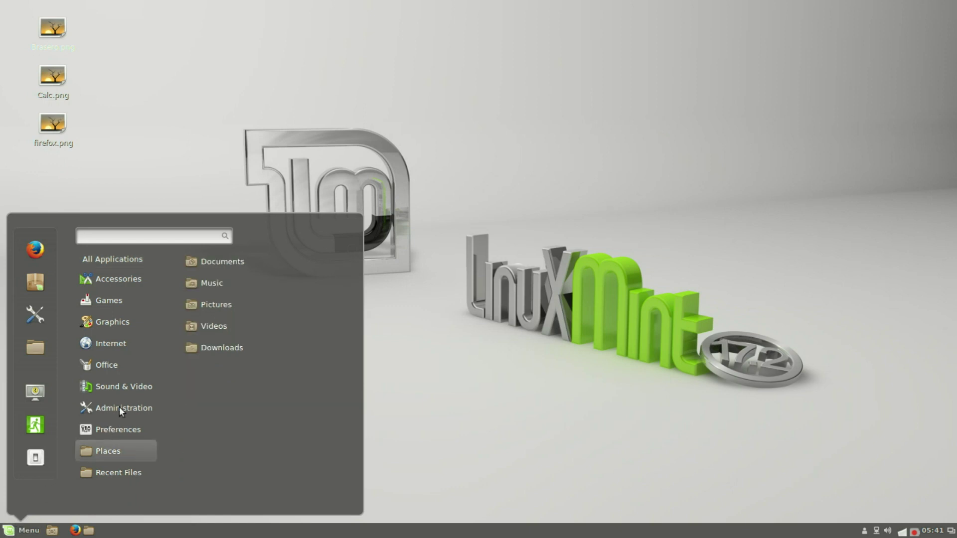
{"action": "left_click", "coordinate": [118, 406]}
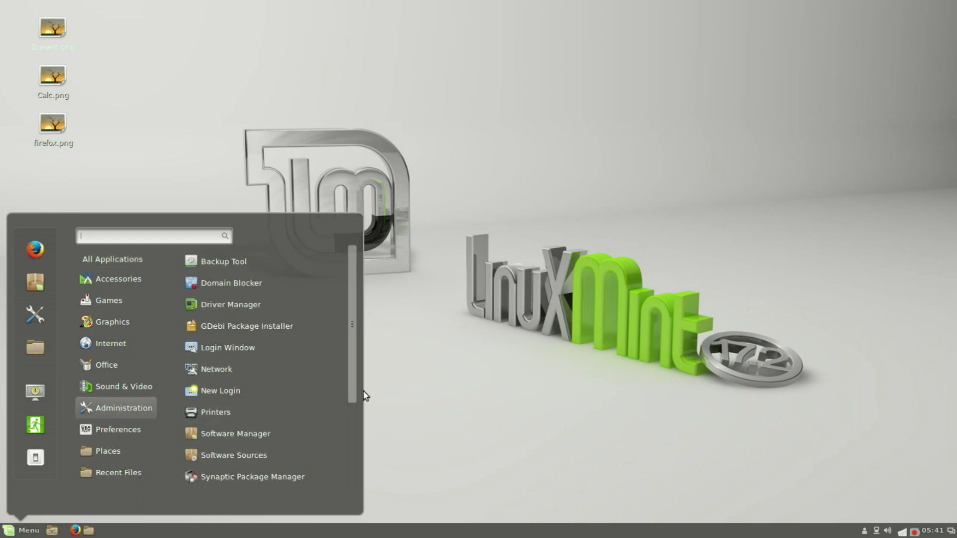
{"action": "left_click_drag", "start_coordinate": [355, 388], "coordinate": [351, 489]}
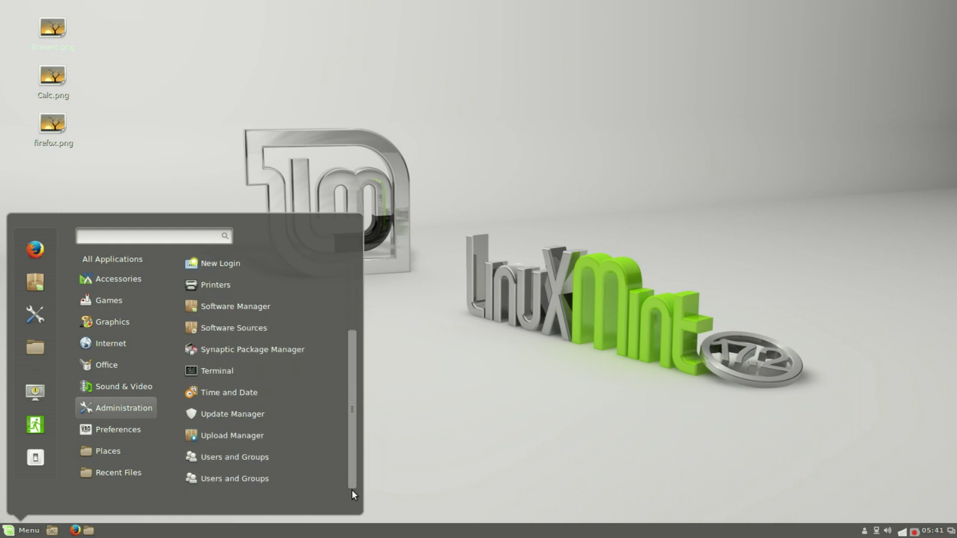
{"action": "left_click", "coordinate": [219, 479]}
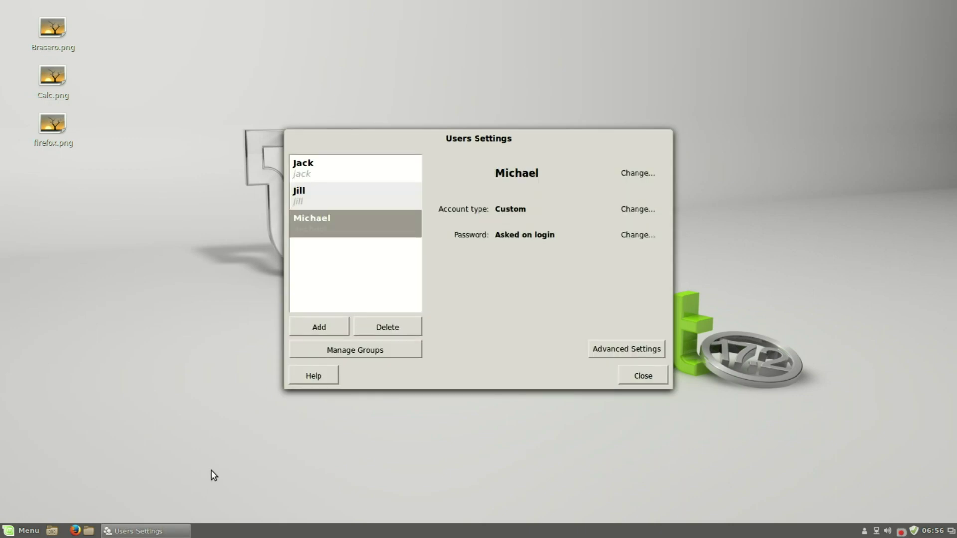
Step: Start adding a user, authenticate, then cancel and close Users Settings without creating anyone
{"action": "left_click", "coordinate": [309, 328]}
{"action": "type", "text": "********"}
{"action": "key", "text": "Return"}
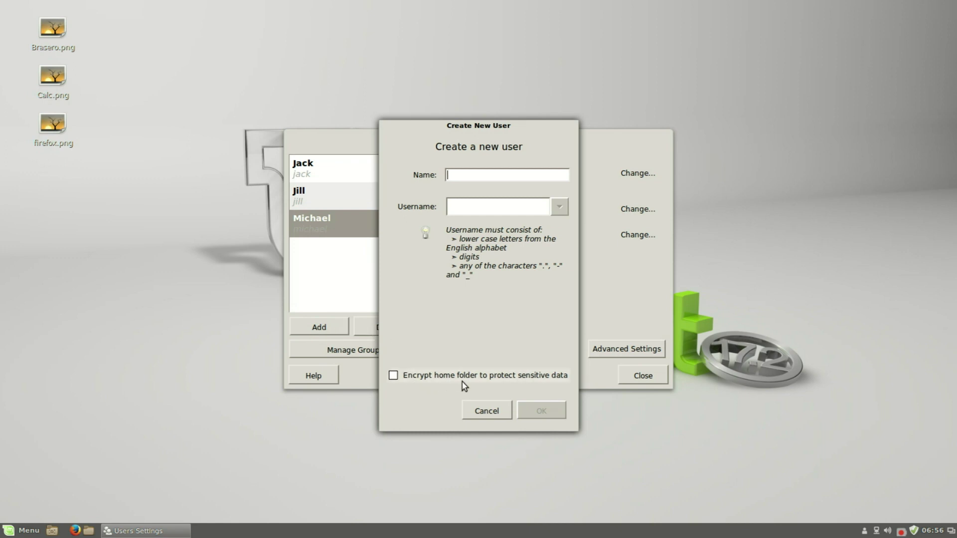
{"action": "left_click", "coordinate": [487, 411]}
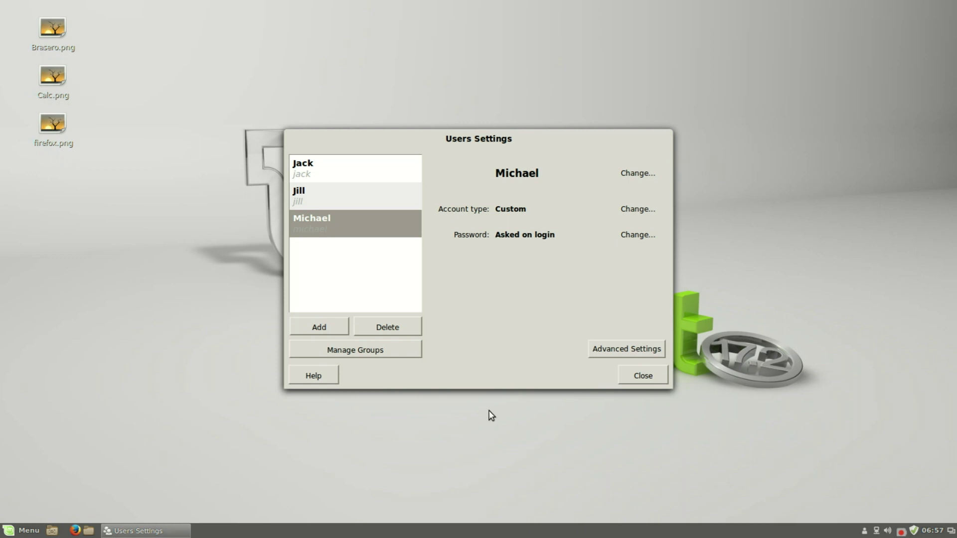
{"action": "left_click", "coordinate": [643, 376]}
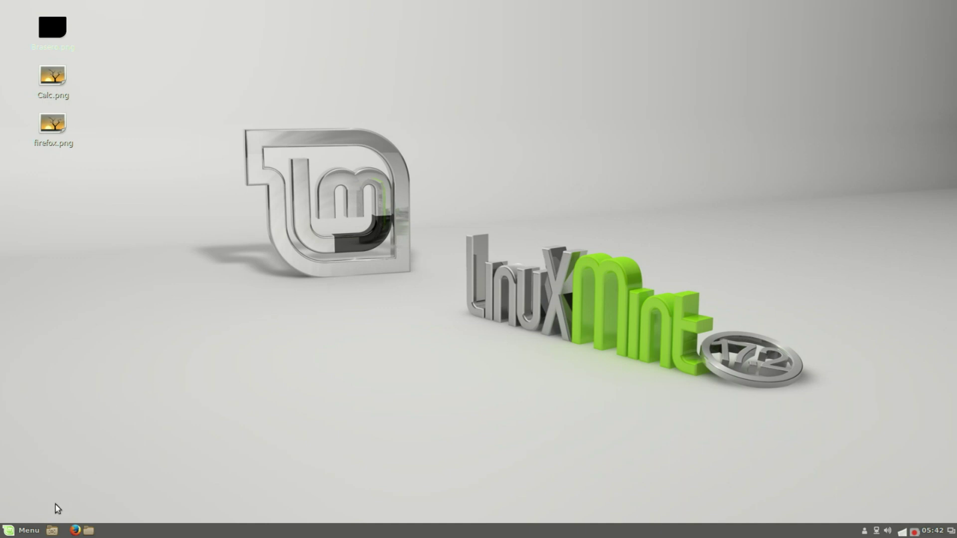
{"action": "left_click", "coordinate": [28, 533]}
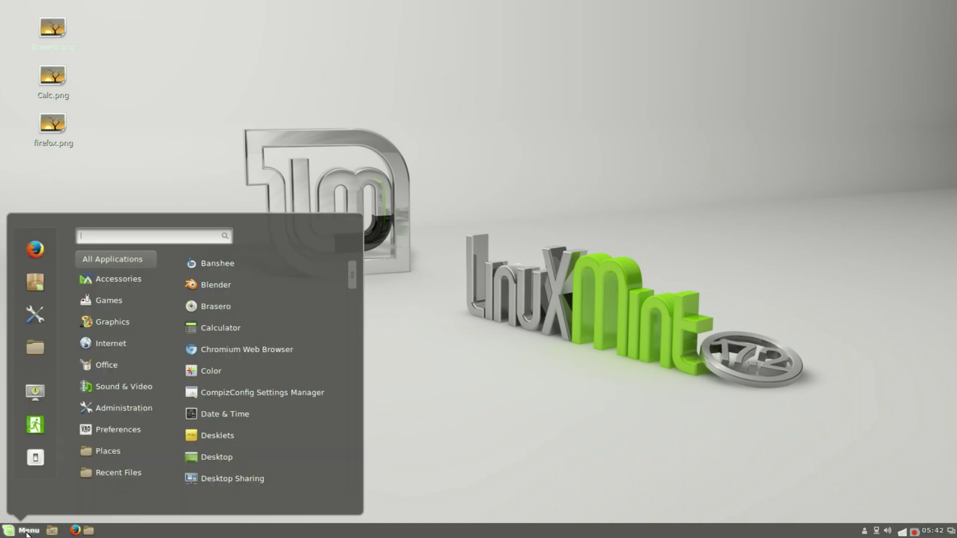
Step: Launch Software Manager with the administrator password and search for 'xfce'
{"action": "left_click", "coordinate": [36, 280]}
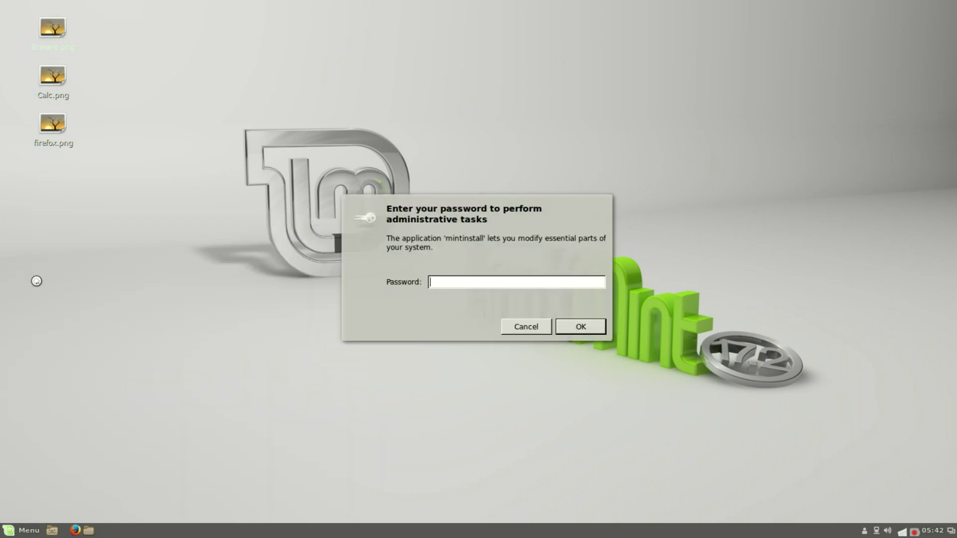
{"action": "type", "text": "**********"}
{"action": "key", "text": "Return"}
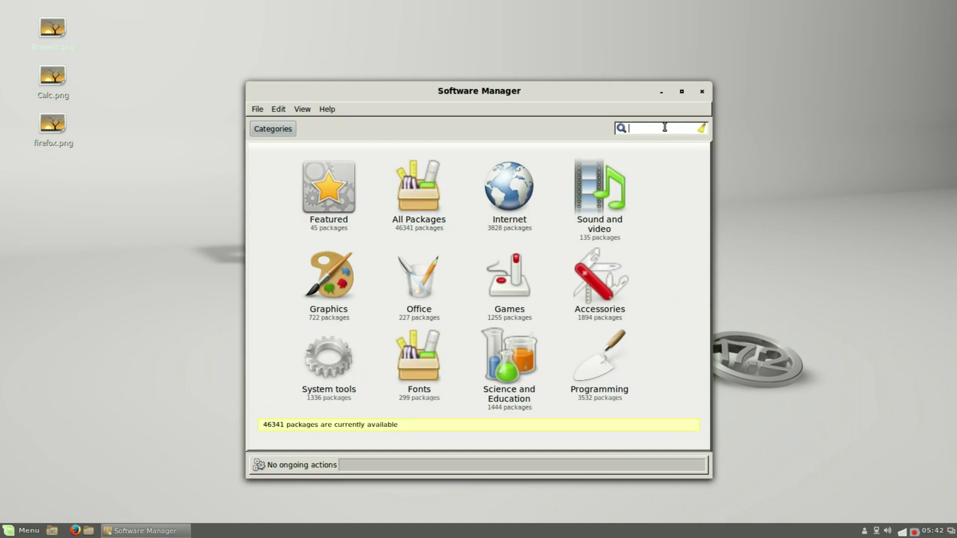
{"action": "type", "text": "xfce"}
{"action": "key", "text": "Return"}
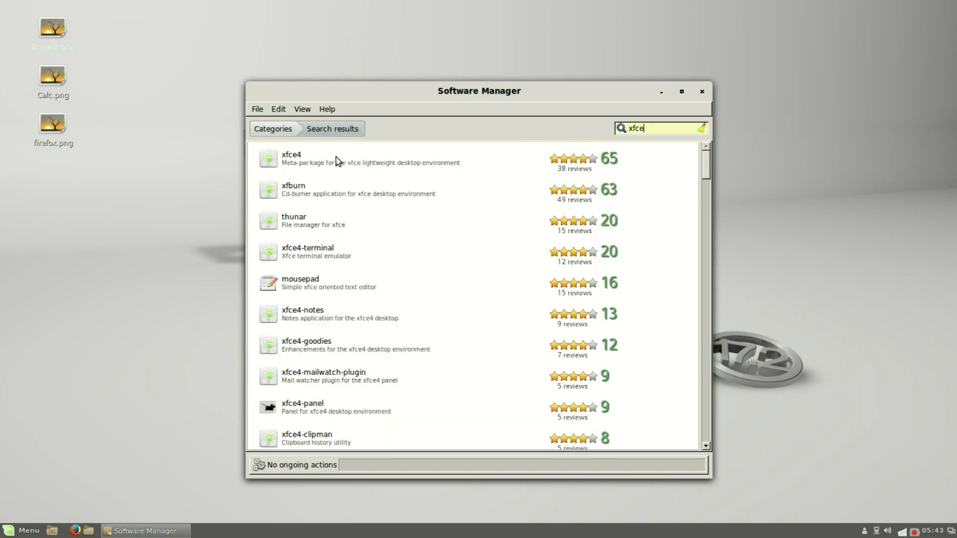
Step: Install the xfce4 meta-package from the search results, then go back to Categories
{"action": "left_click", "coordinate": [283, 158]}
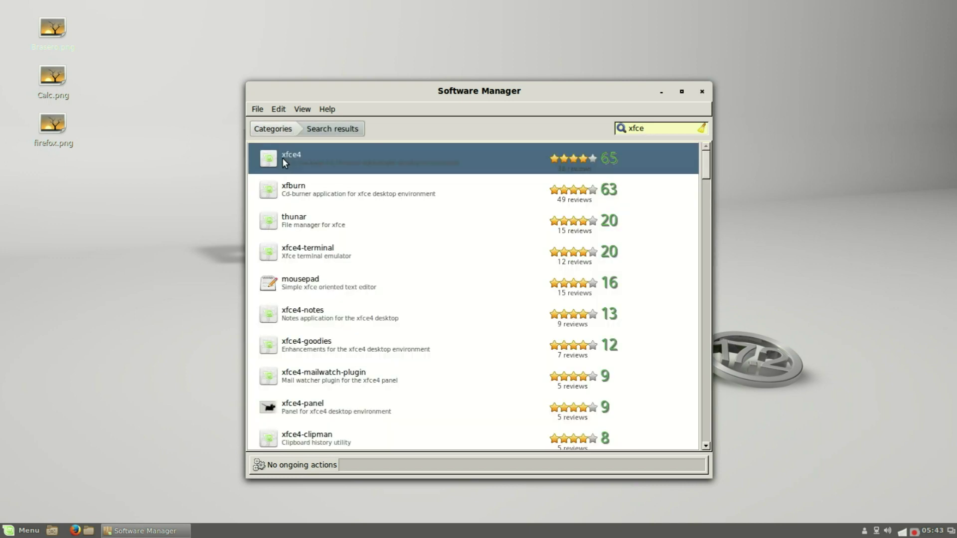
{"action": "double_click", "coordinate": [280, 157]}
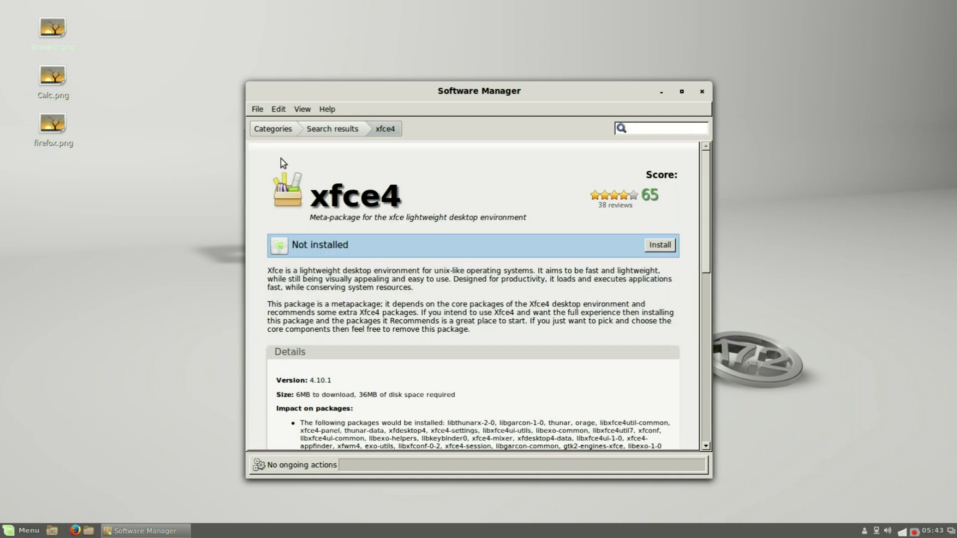
{"action": "left_click", "coordinate": [668, 245]}
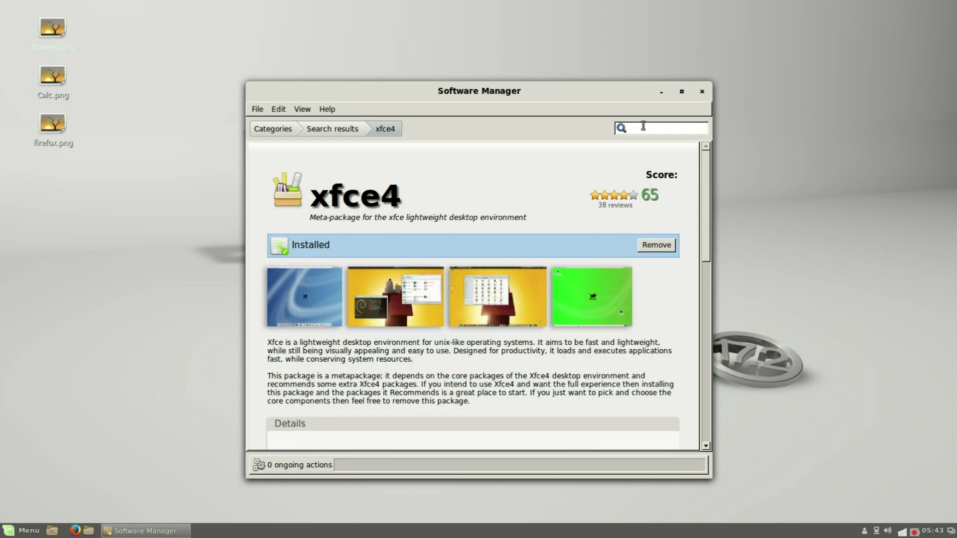
{"action": "left_click", "coordinate": [273, 129]}
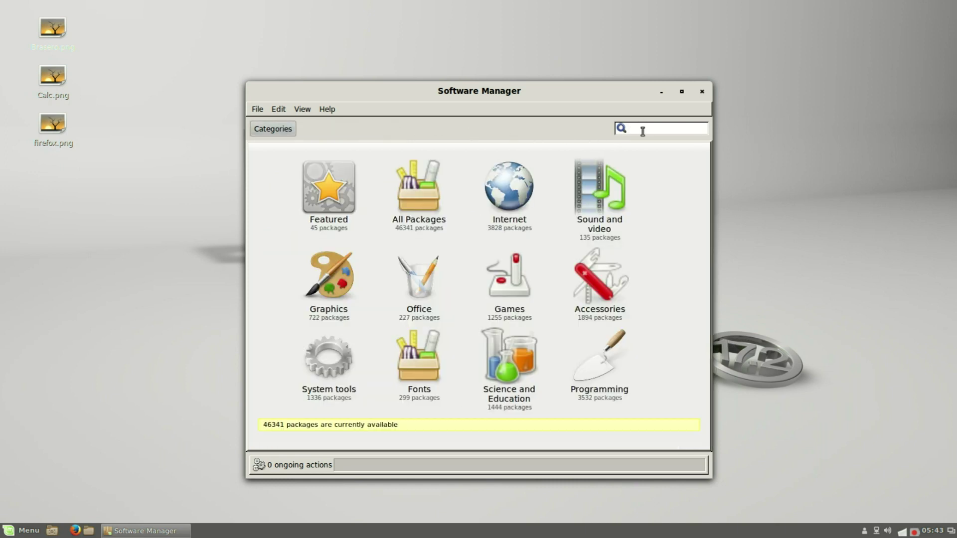
Step: Search for 'kde', install the kde-full package, then close Software Manager
{"action": "type", "text": "kde"}
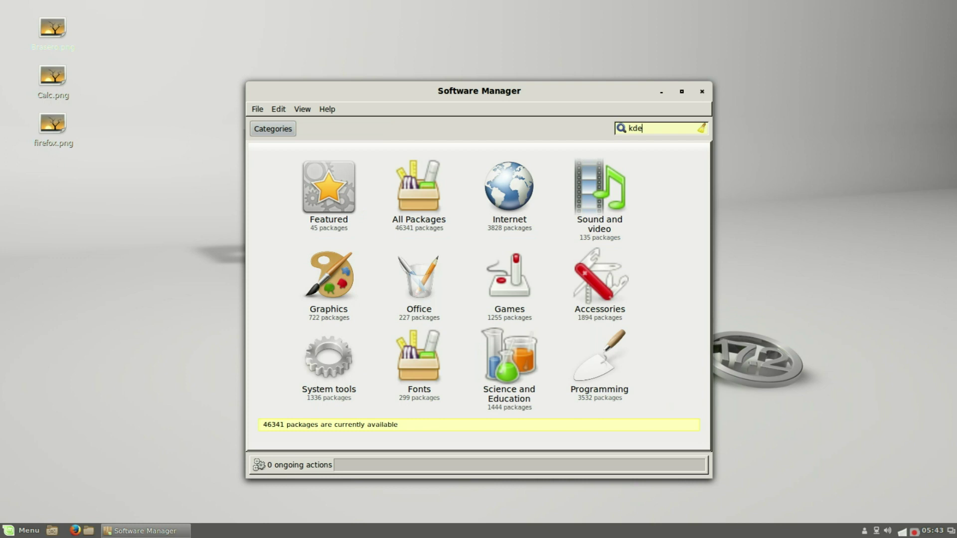
{"action": "key", "text": "Return"}
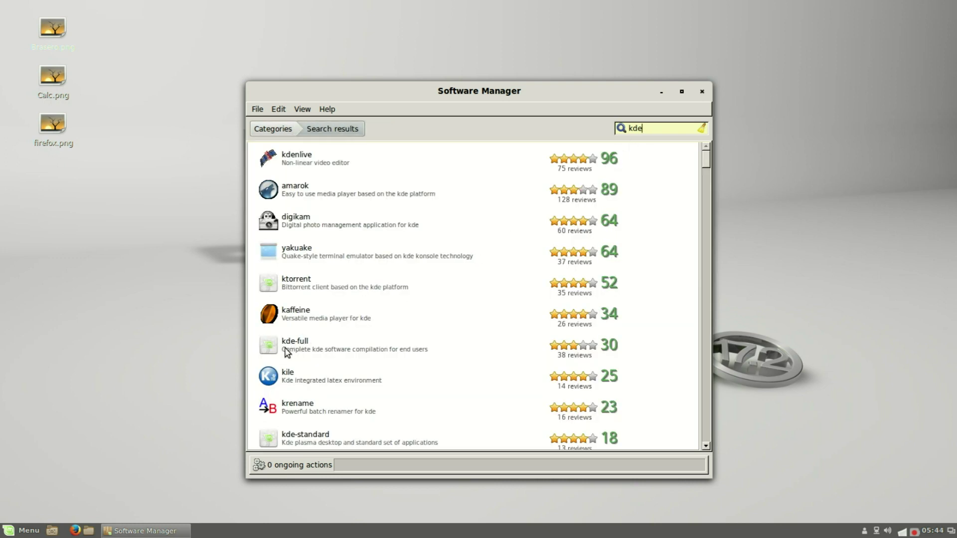
{"action": "left_click", "coordinate": [273, 344]}
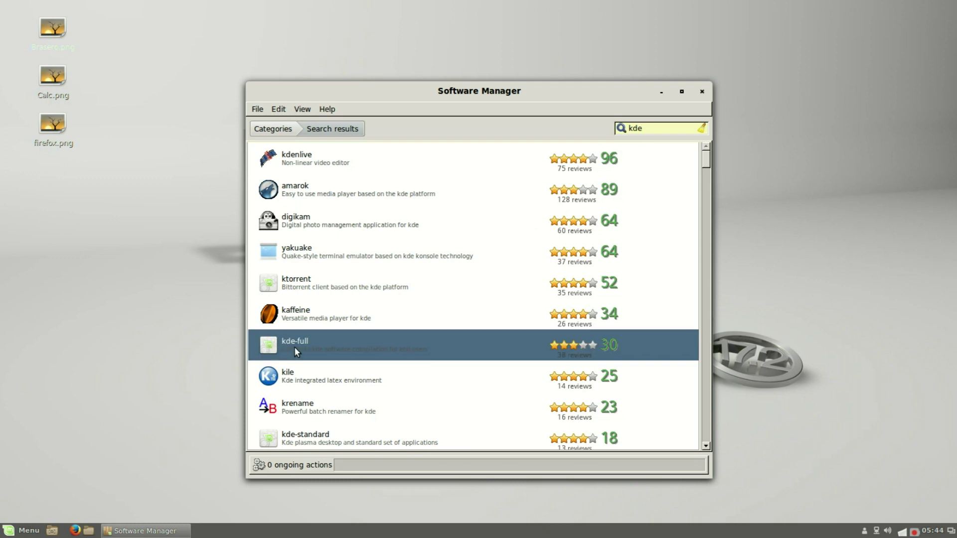
{"action": "double_click", "coordinate": [294, 346]}
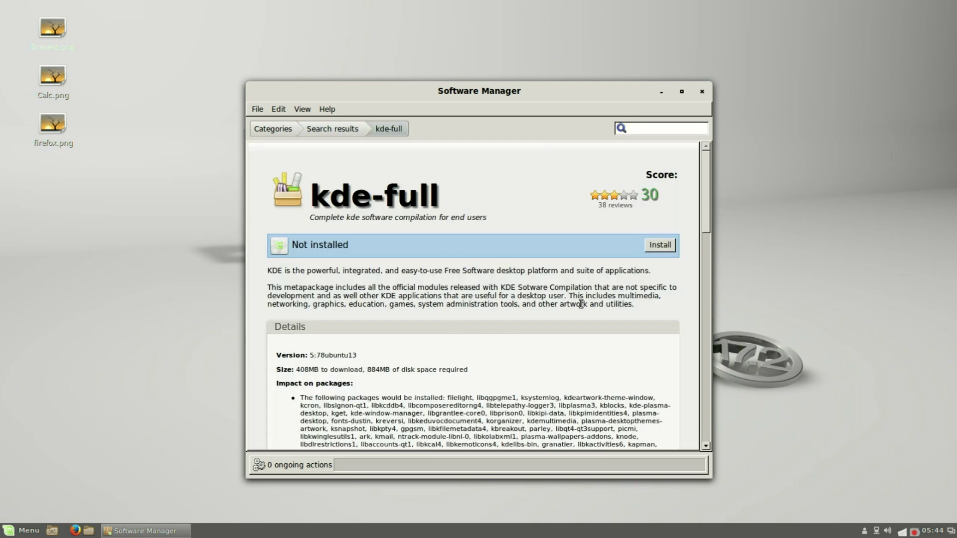
{"action": "left_click", "coordinate": [665, 246]}
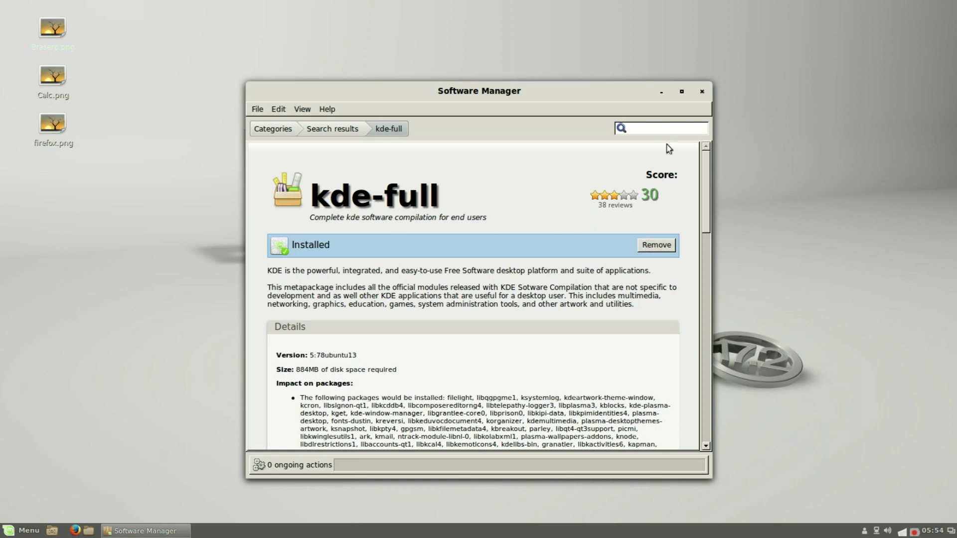
{"action": "left_click", "coordinate": [701, 92]}
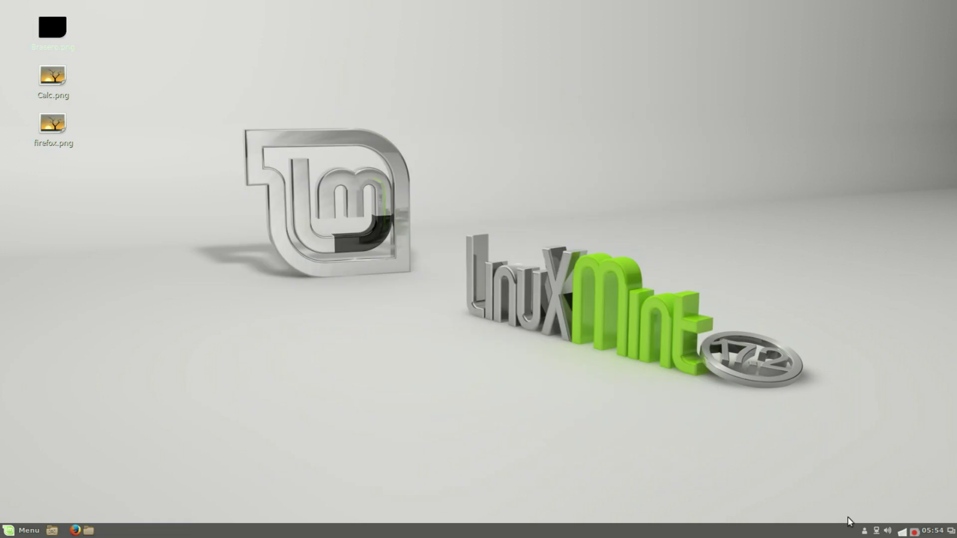
Step: Refresh Update Manager from the tray until it reports the system up to date, then close it
{"action": "left_click", "coordinate": [902, 532]}
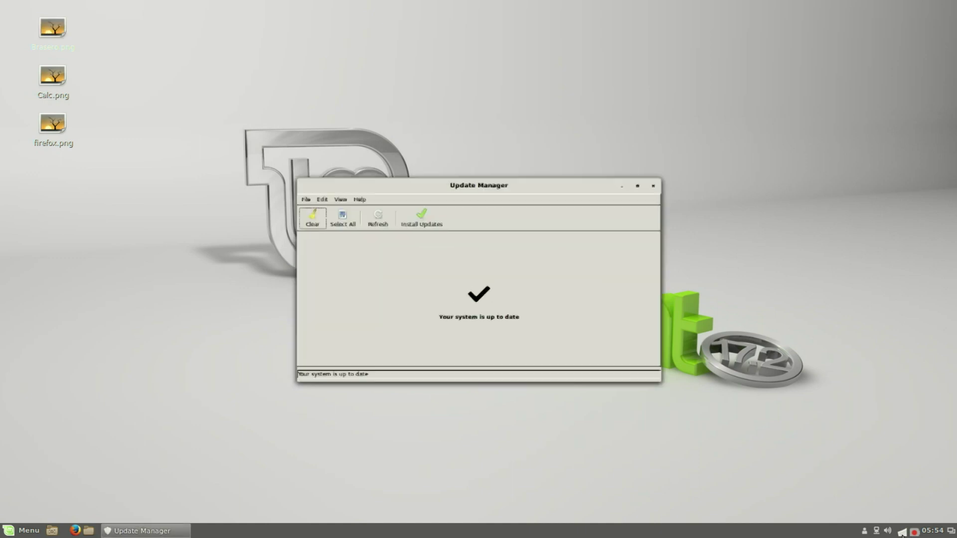
{"action": "left_click", "coordinate": [357, 203]}
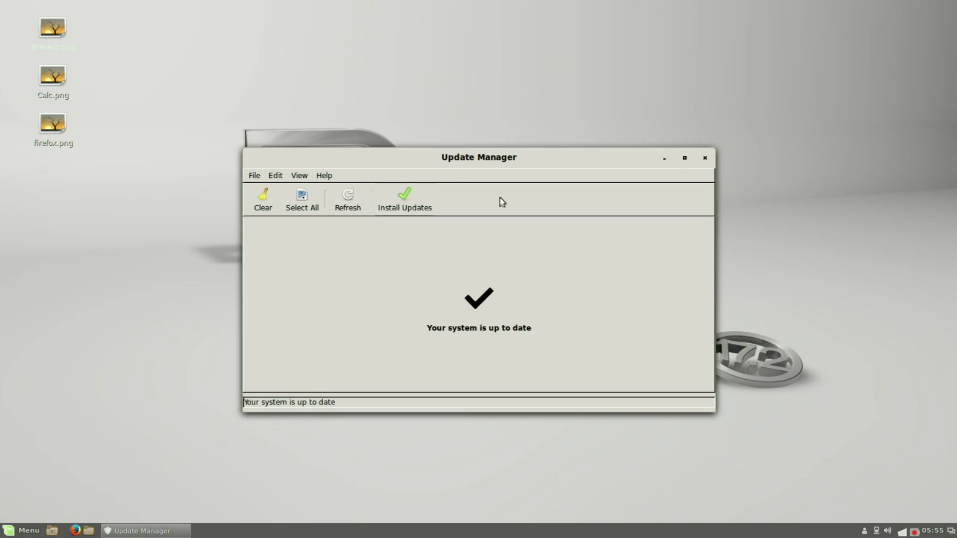
{"action": "left_click", "coordinate": [704, 159]}
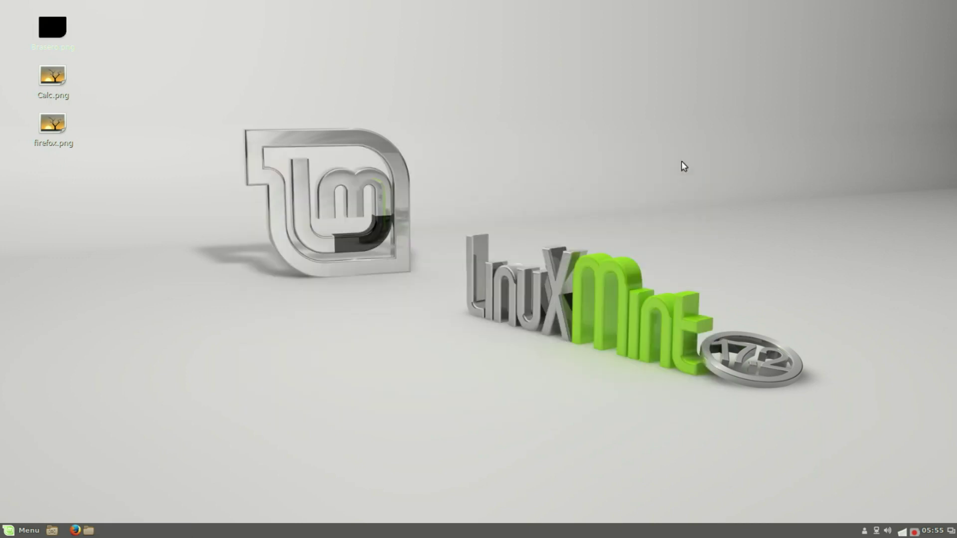
Step: Launch LibreOffice Calc from the Office menu and dismiss the 'folder could not be created' error
{"action": "left_click", "coordinate": [21, 534]}
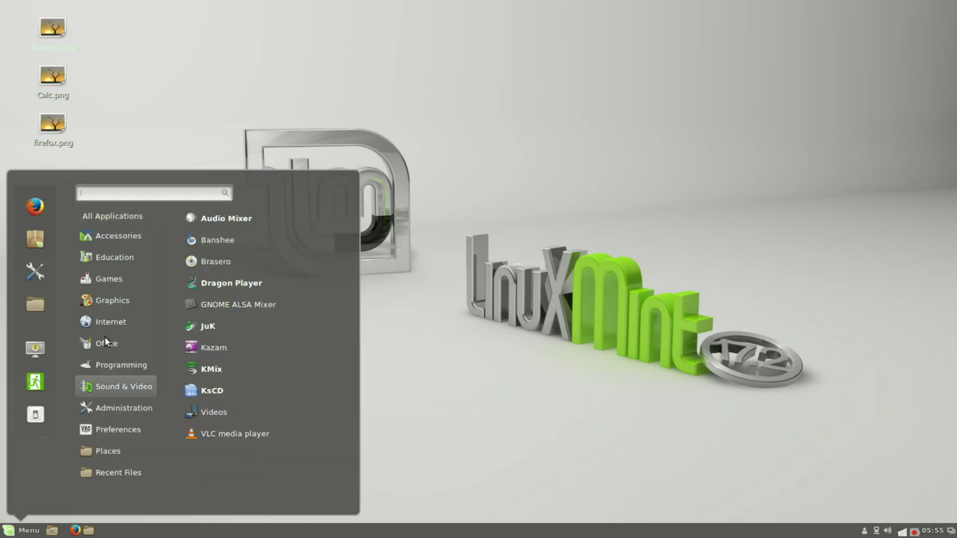
{"action": "mouse_move", "coordinate": [105, 342]}
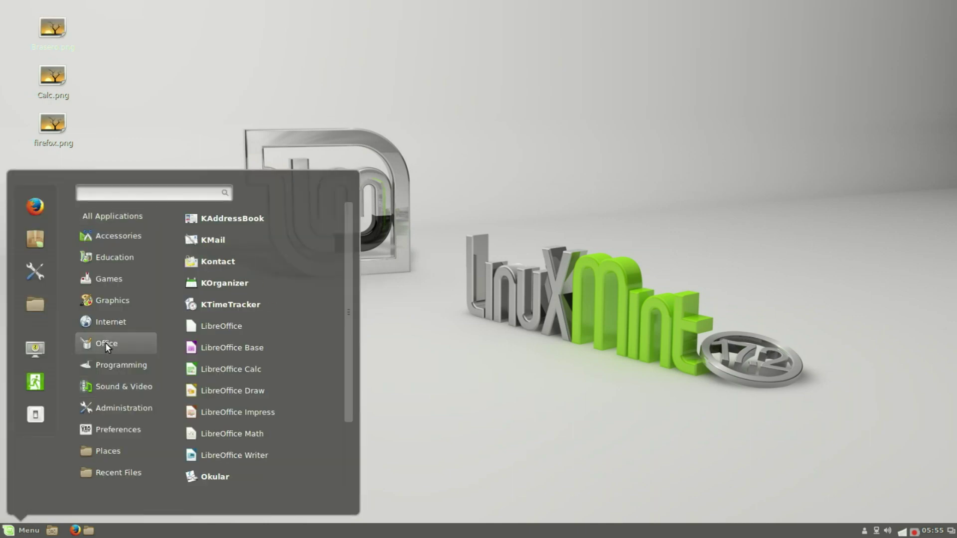
{"action": "left_click", "coordinate": [225, 369]}
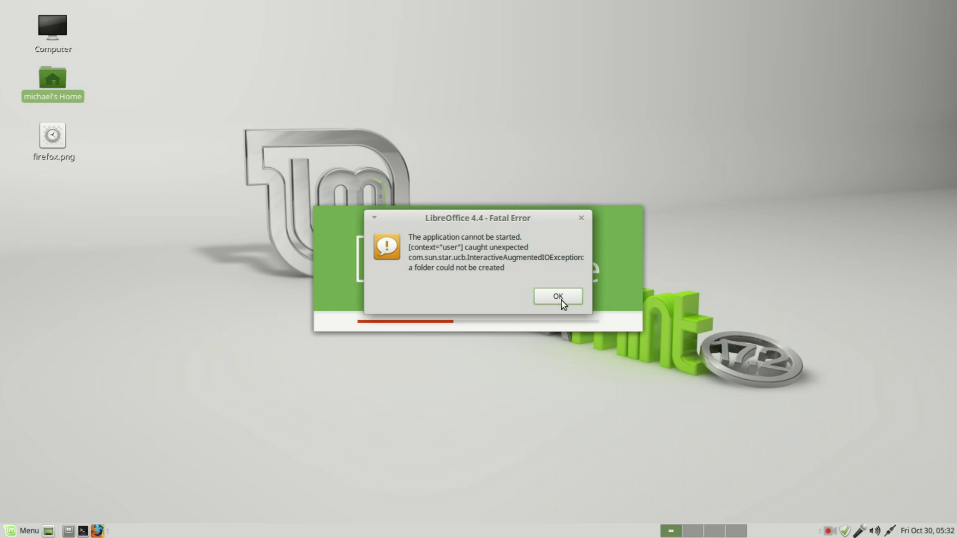
{"action": "left_click", "coordinate": [564, 298]}
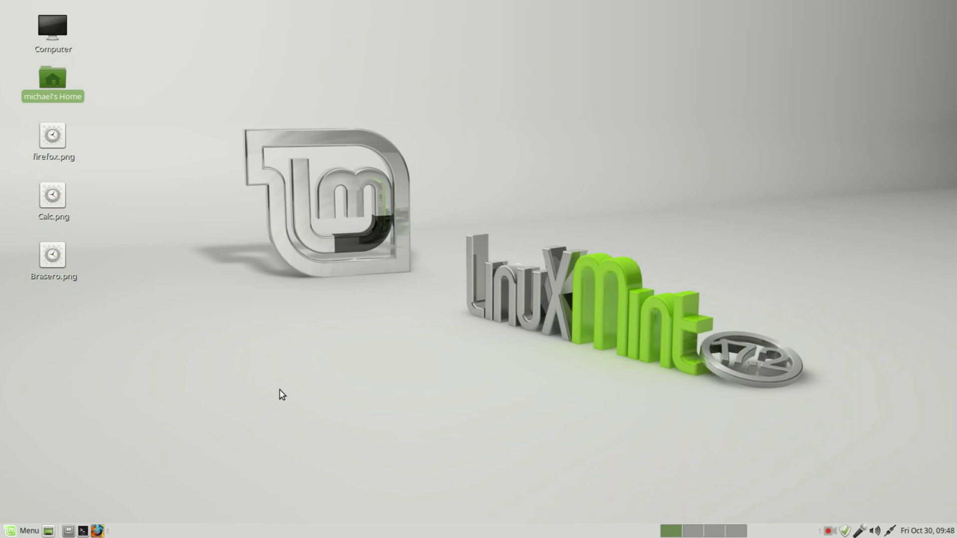
Step: Open Konsole, enlarge its font, and run sudo chown -R on the current user's .config/libreoffice folder
{"action": "left_click", "coordinate": [20, 529]}
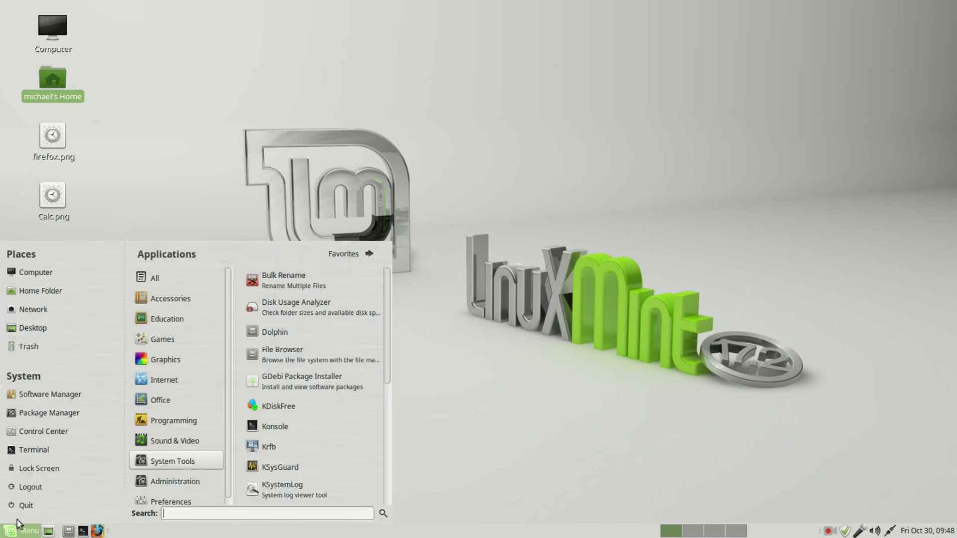
{"action": "left_click", "coordinate": [279, 427]}
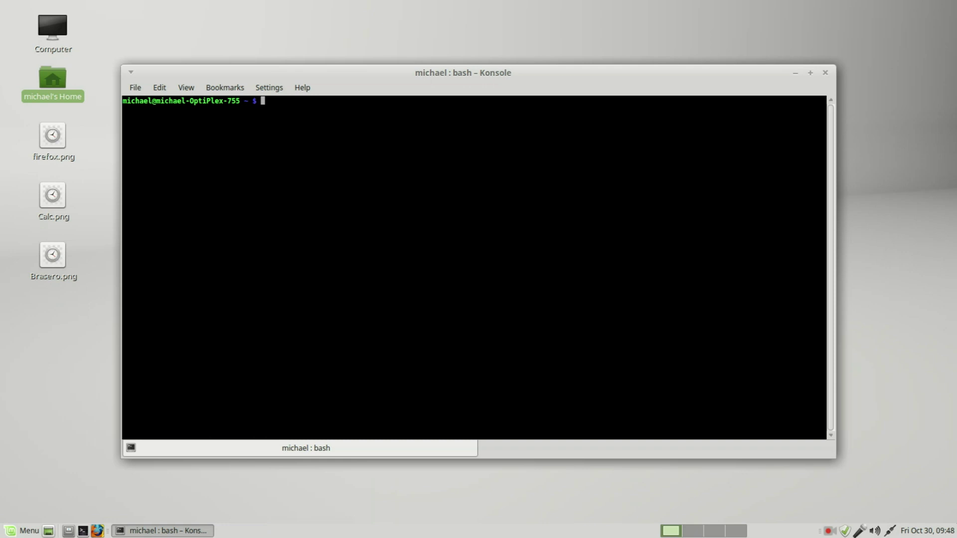
{"action": "key", "text": "ctrl+plus"}
{"action": "key", "text": "ctrl+plus"}
{"action": "key", "text": "ctrl+plus"}
{"action": "key", "text": "ctrl+plus"}
{"action": "key", "text": "ctrl+plus"}
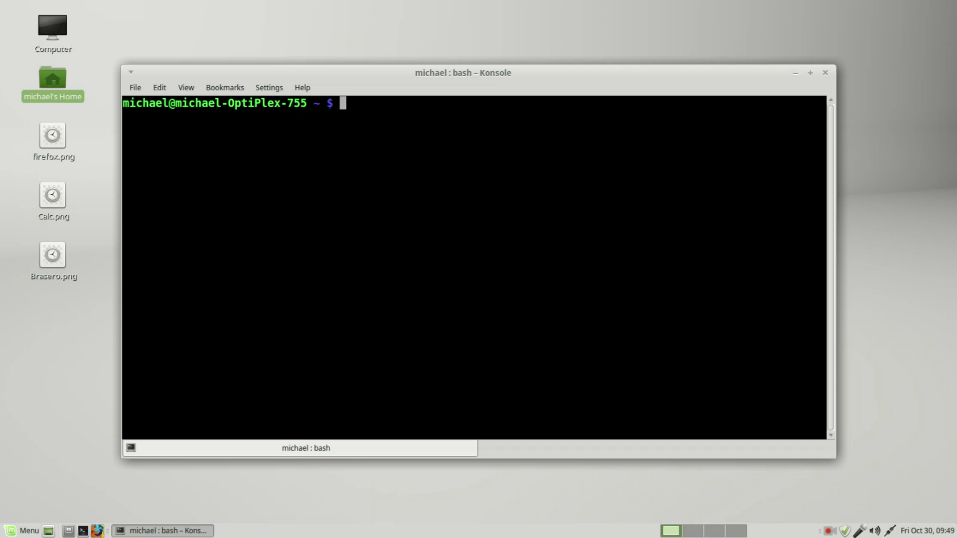
{"action": "type", "text": "sudo chown"}
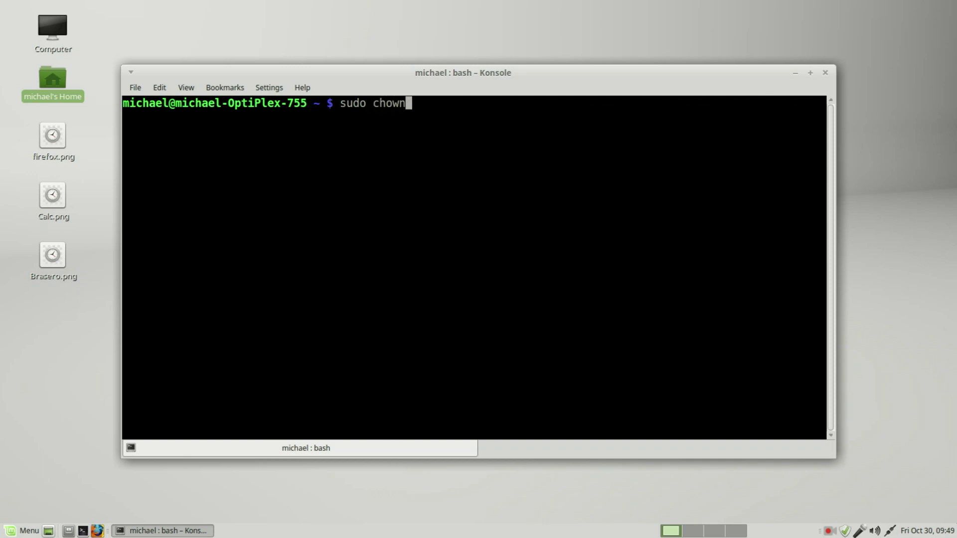
{"action": "type", "text": " michael "}
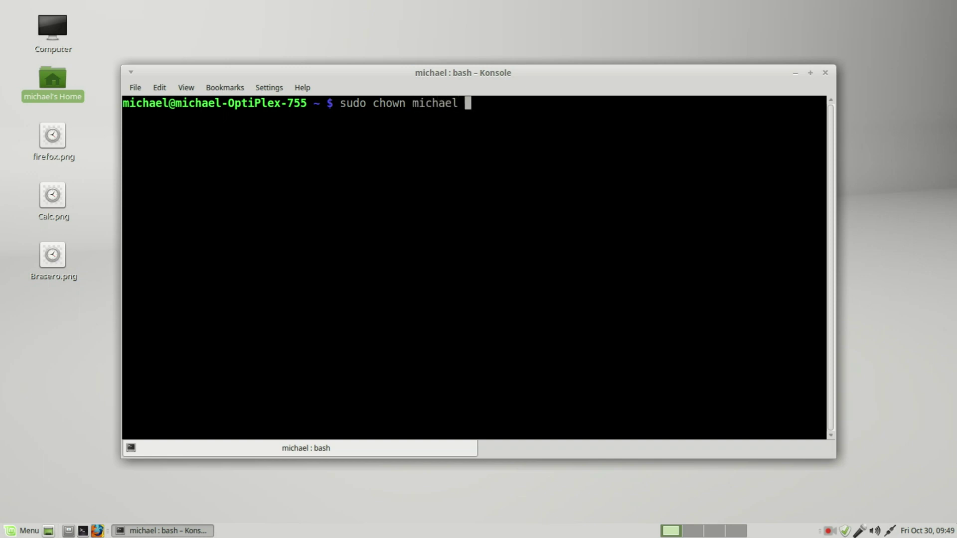
{"action": "type", "text": "/home/michael/.con"}
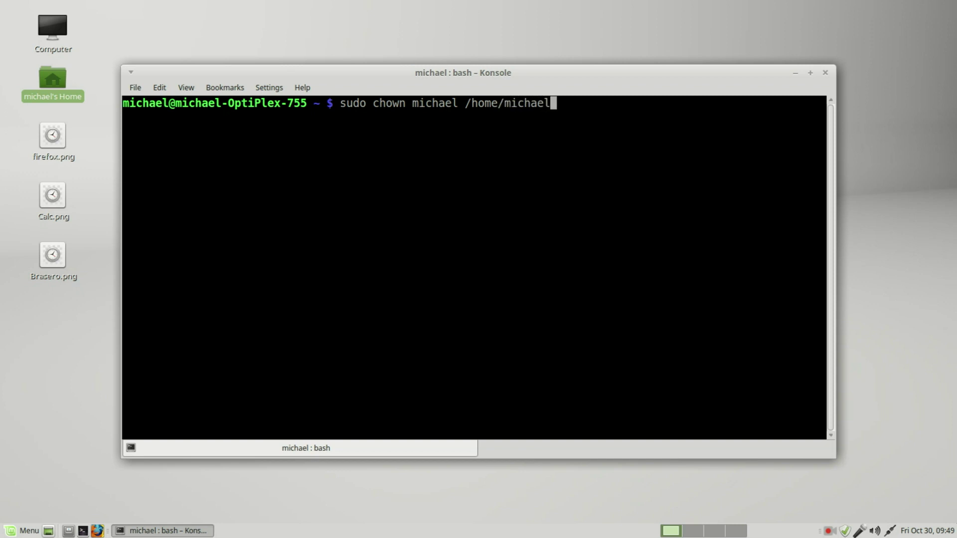
{"action": "type", "text": "fig/libreoff"}
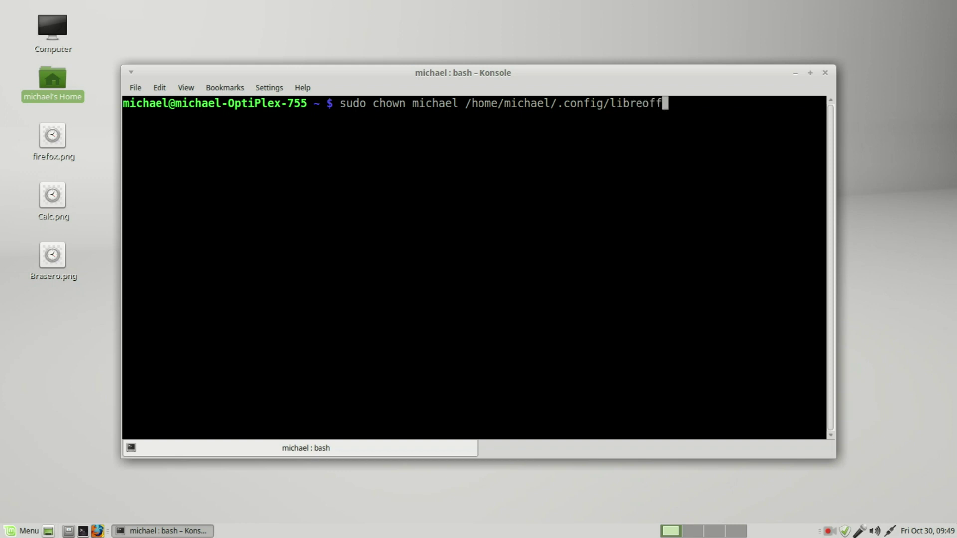
{"action": "type", "text": "ice -R"}
{"action": "key", "text": "Return"}
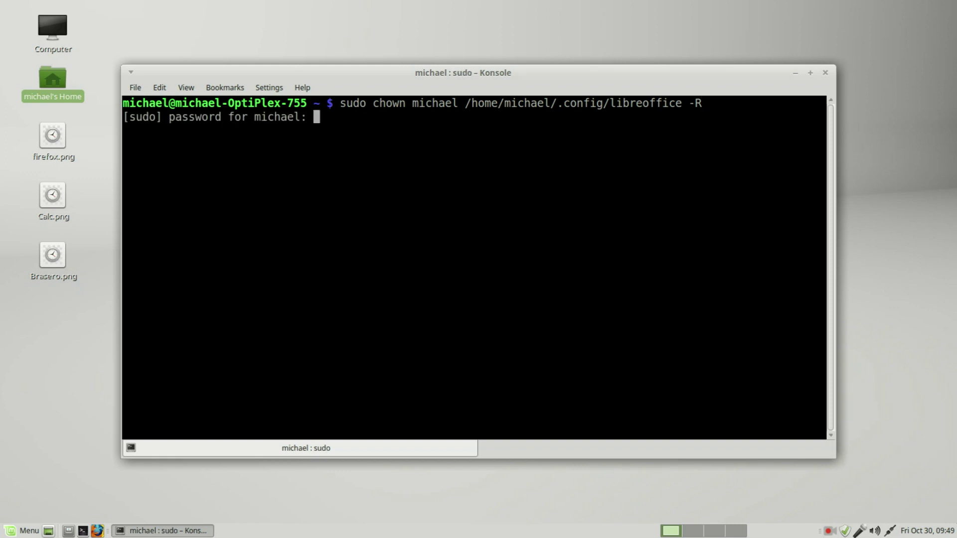
{"action": "key", "text": "Return"}
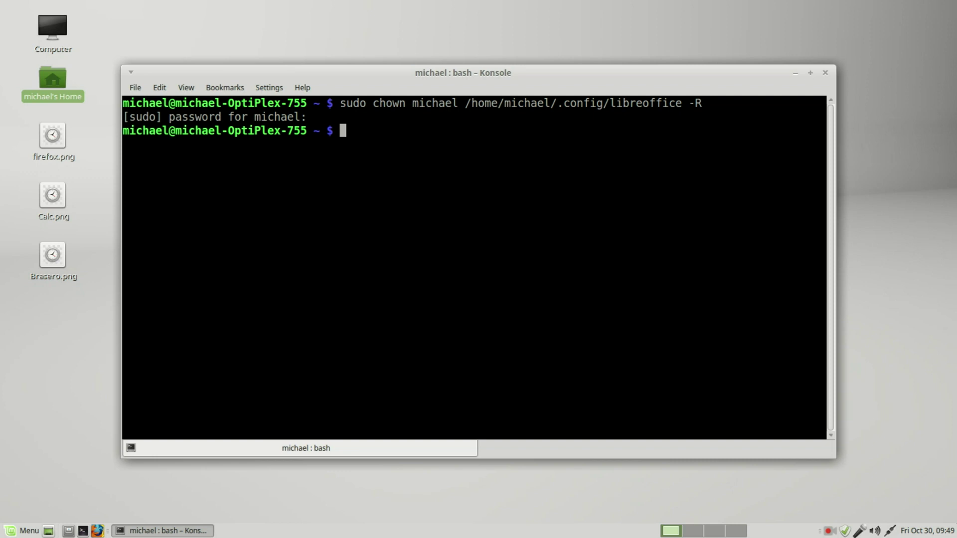
Step: Run sudo chown -R giving the second user their .config/libreoffice folder, then close Konsole
{"action": "type", "text": "sudo chown "}
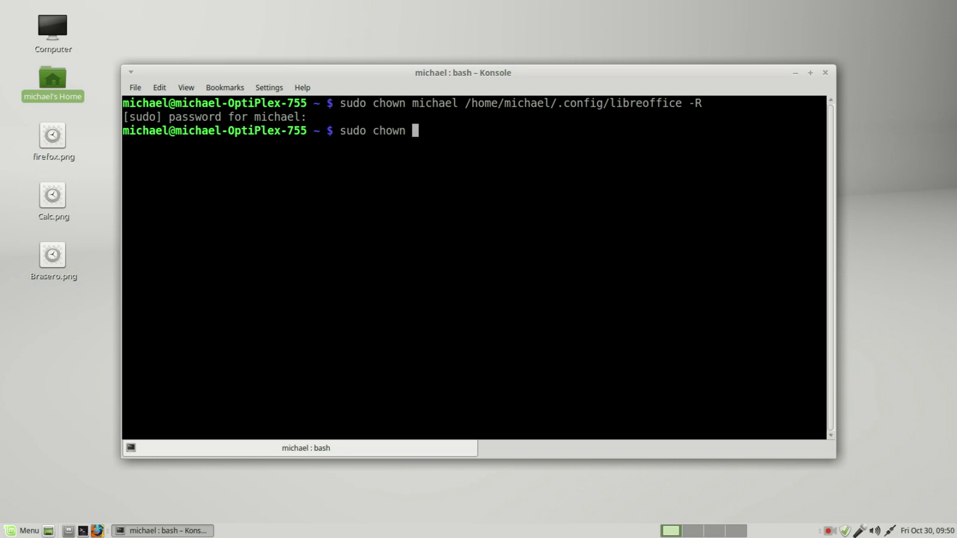
{"action": "type", "text": "jill /home/"}
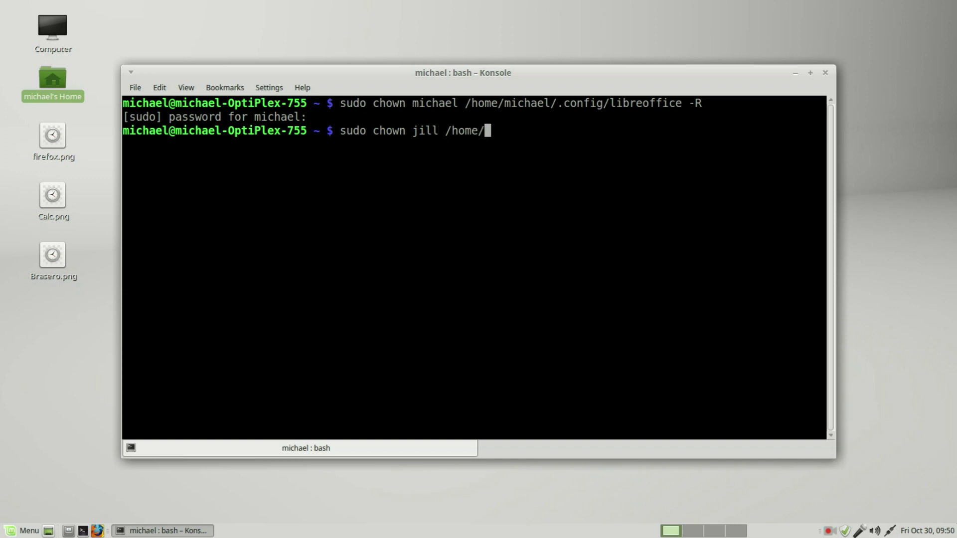
{"action": "type", "text": "ji"}
{"action": "type", "text": "ll/.config"}
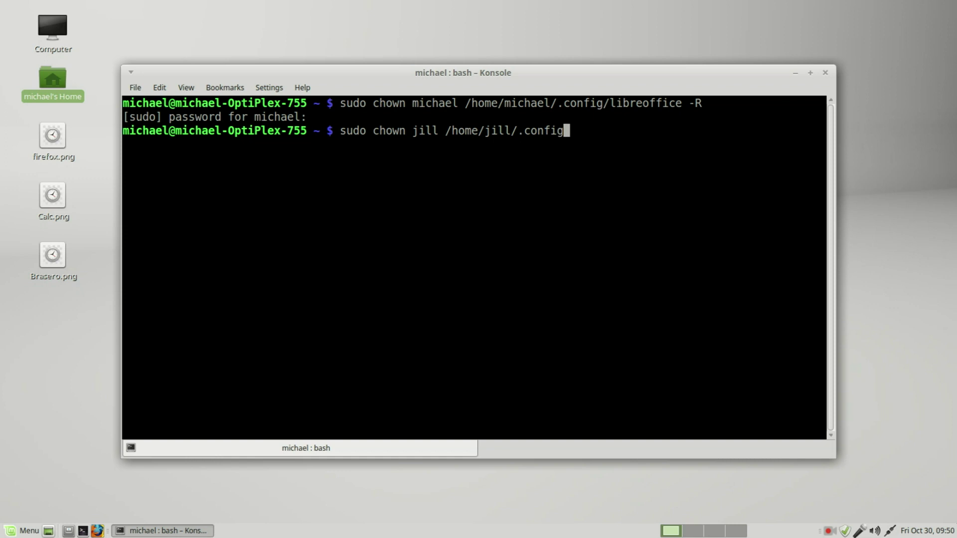
{"action": "type", "text": "/libreoffi"}
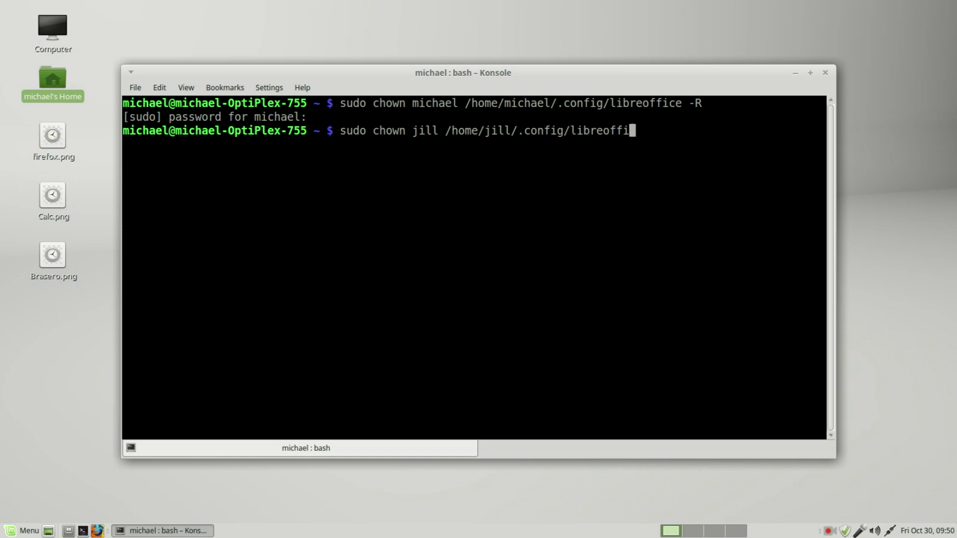
{"action": "type", "text": "ce -R"}
{"action": "key", "text": "Return"}
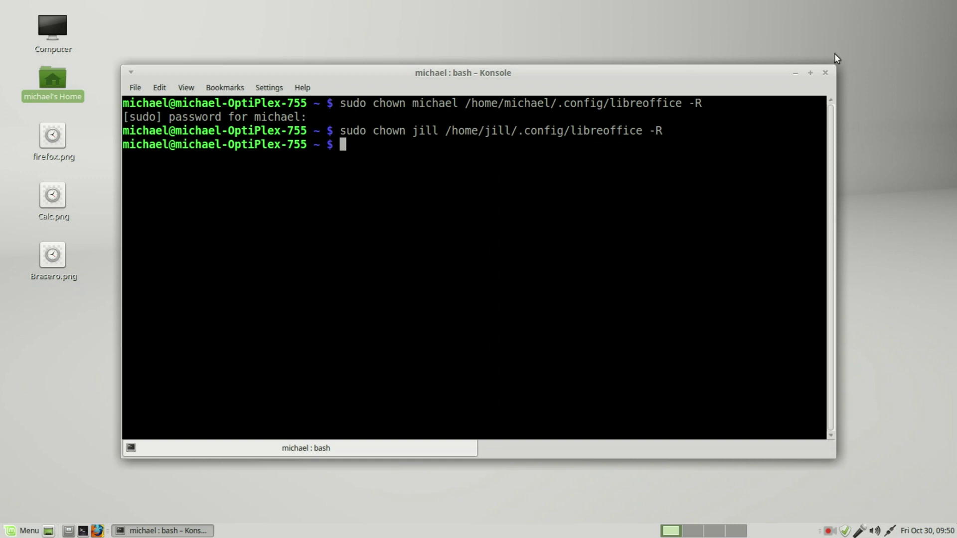
{"action": "left_click", "coordinate": [824, 72]}
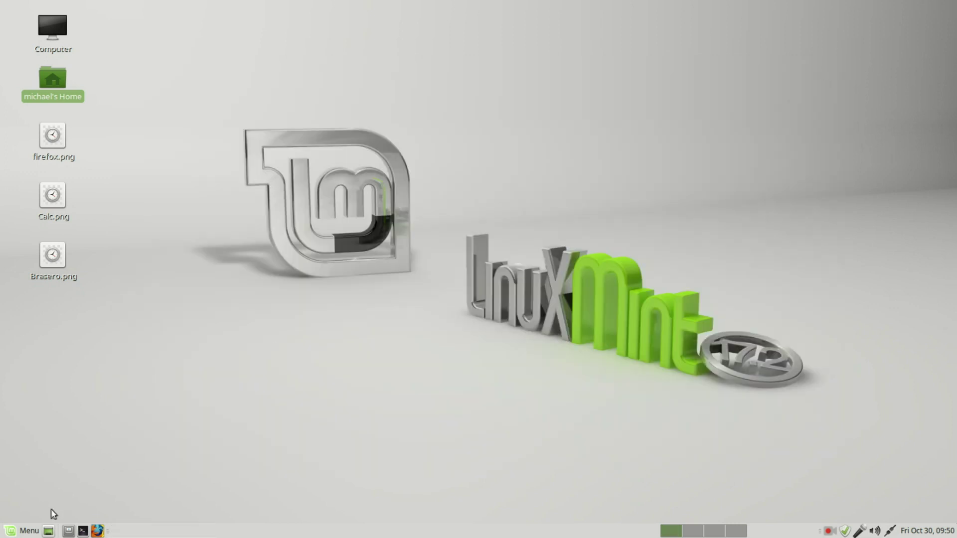
Step: Launch LibreOffice Calc from the Office menu, confirming a blank Untitled 1 sheet opens
{"action": "left_click", "coordinate": [29, 533]}
{"action": "mouse_move", "coordinate": [184, 399]}
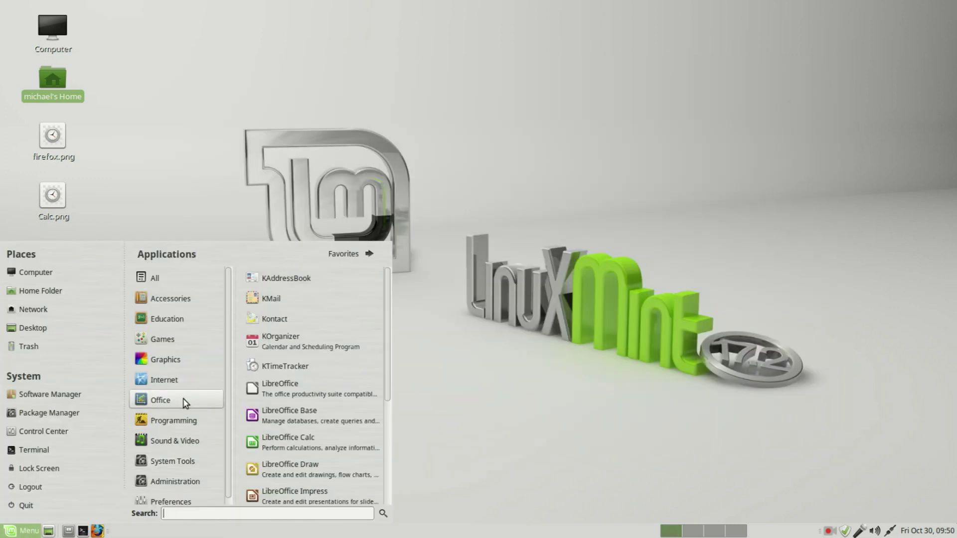
{"action": "left_click", "coordinate": [309, 444]}
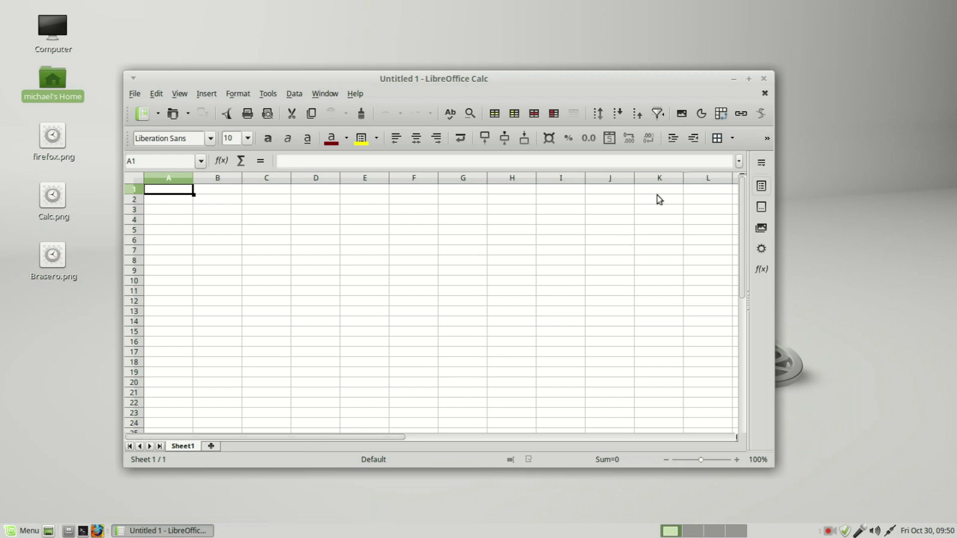
{"action": "left_click", "coordinate": [764, 79]}
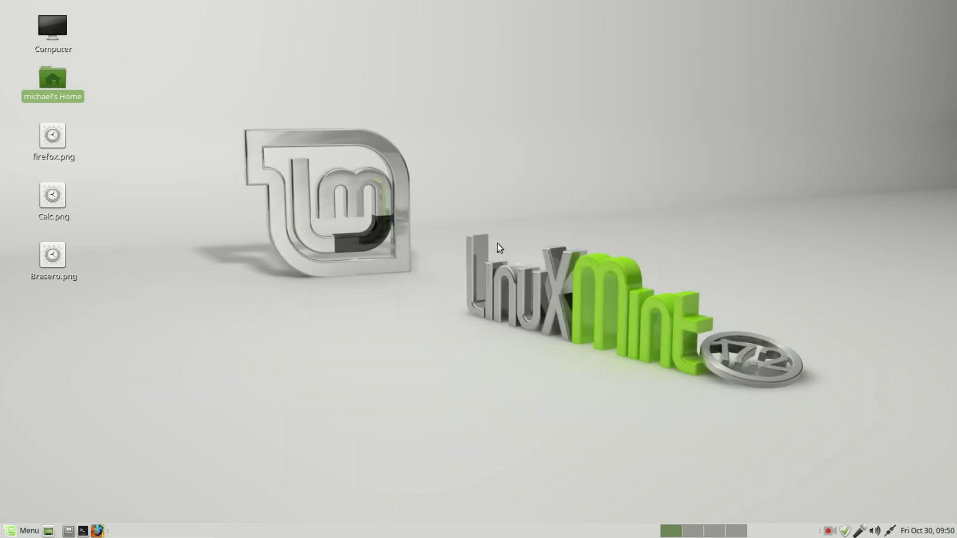